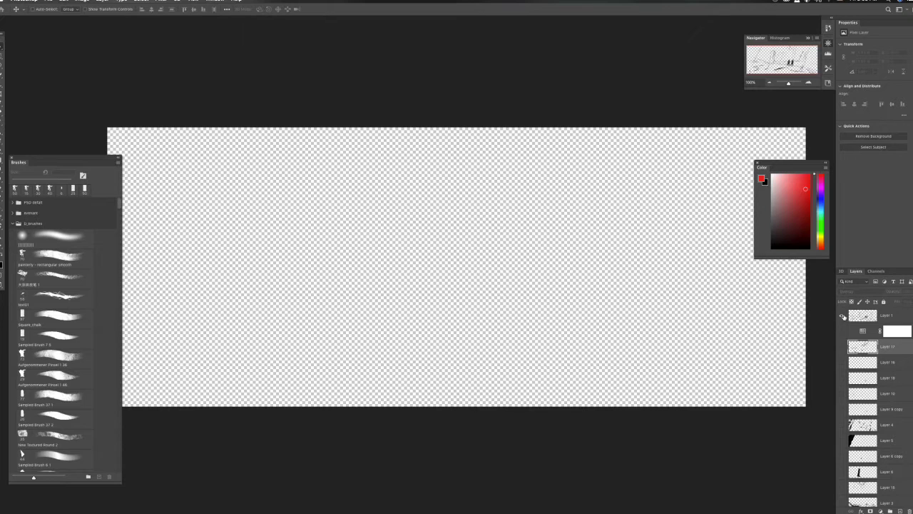
Step: Show Layers 1, 0, 2, 14, the cloud layer and 7: sketch, backdrop, snow, clouds, castle wall
{"action": "left_click", "coordinate": [843, 315]}
{"action": "scroll", "coordinate": [855, 365], "scroll_direction": "down", "scroll_amount": 5}
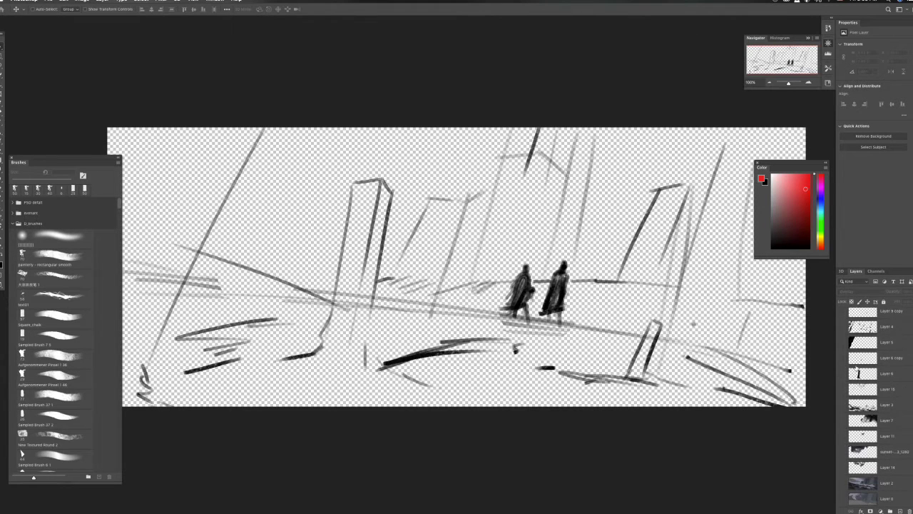
{"action": "left_click", "coordinate": [842, 500]}
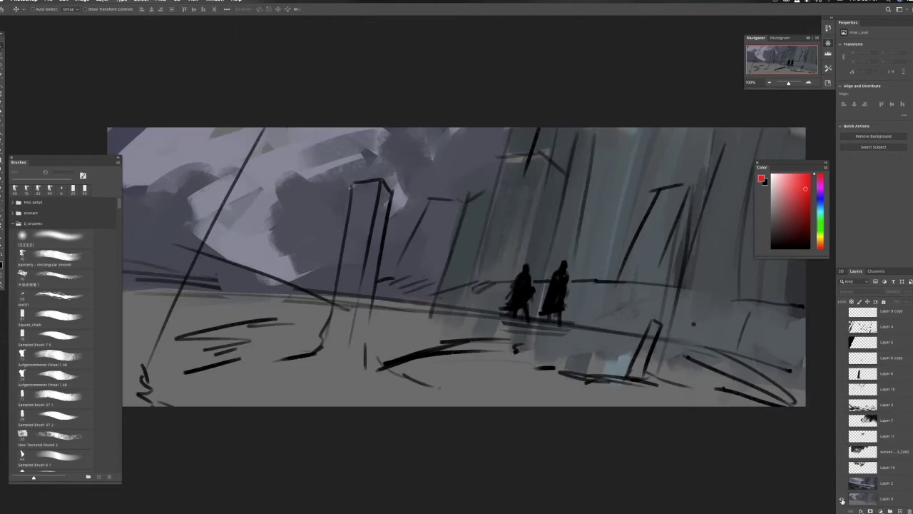
{"action": "left_click", "coordinate": [842, 483]}
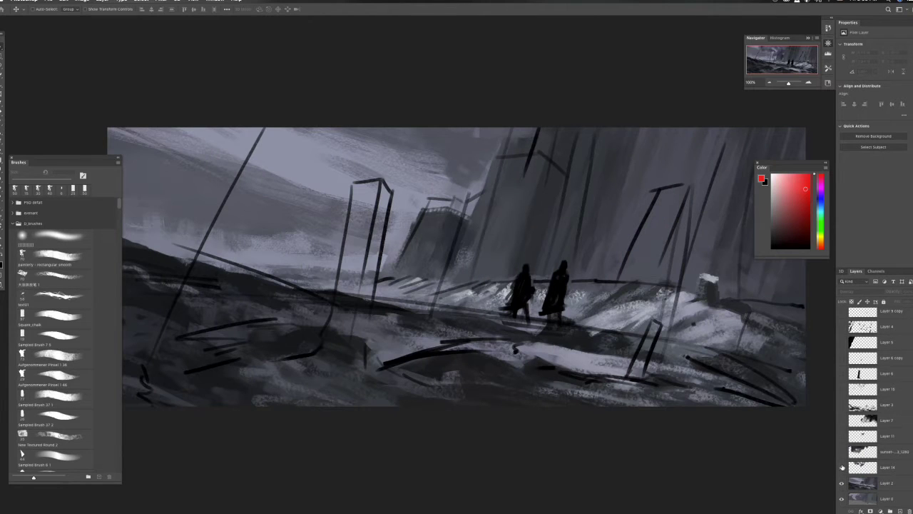
{"action": "left_click", "coordinate": [842, 467]}
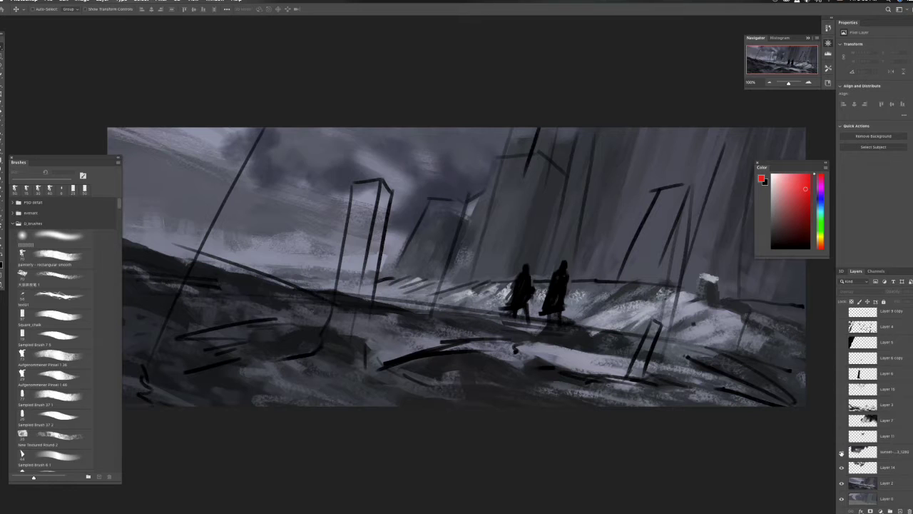
{"action": "left_click", "coordinate": [841, 451]}
{"action": "left_click", "coordinate": [841, 435]}
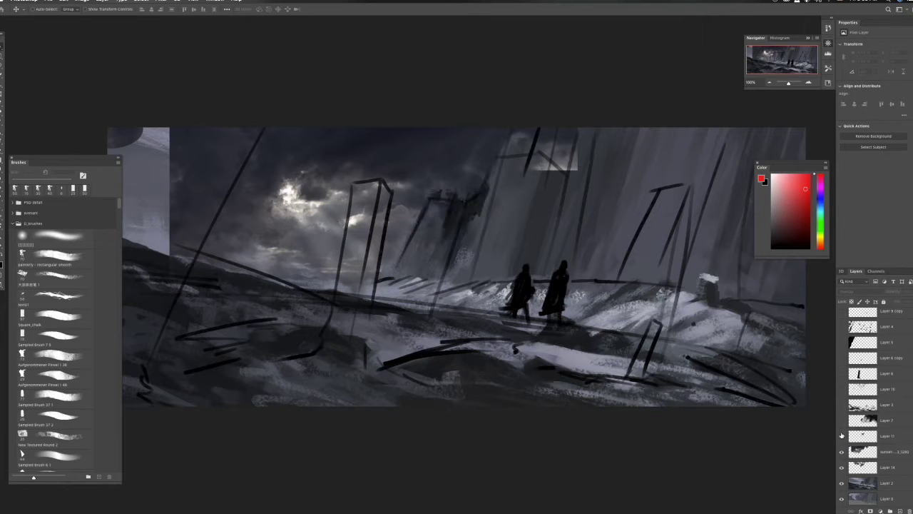
{"action": "left_click", "coordinate": [842, 421]}
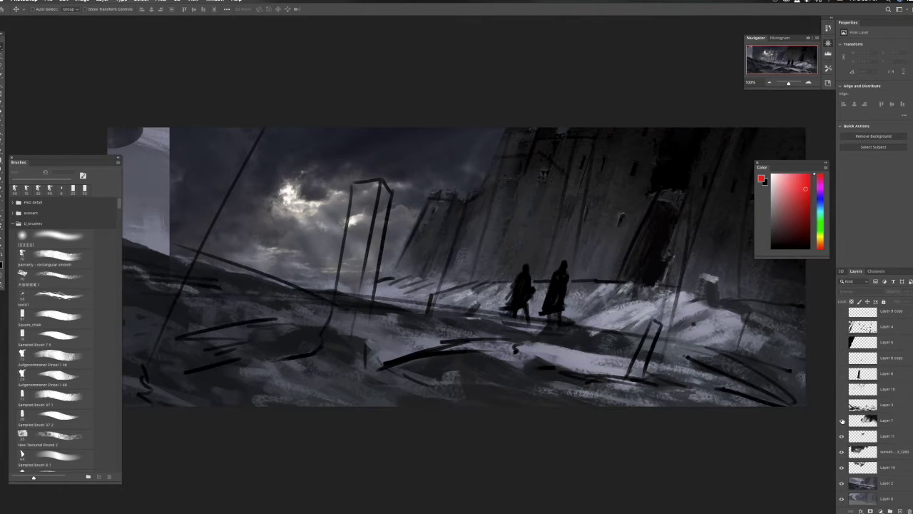
{"action": "scroll", "coordinate": [863, 400], "scroll_direction": "up", "scroll_amount": 5}
{"action": "scroll", "coordinate": [832, 325], "scroll_direction": "up", "scroll_amount": 2}
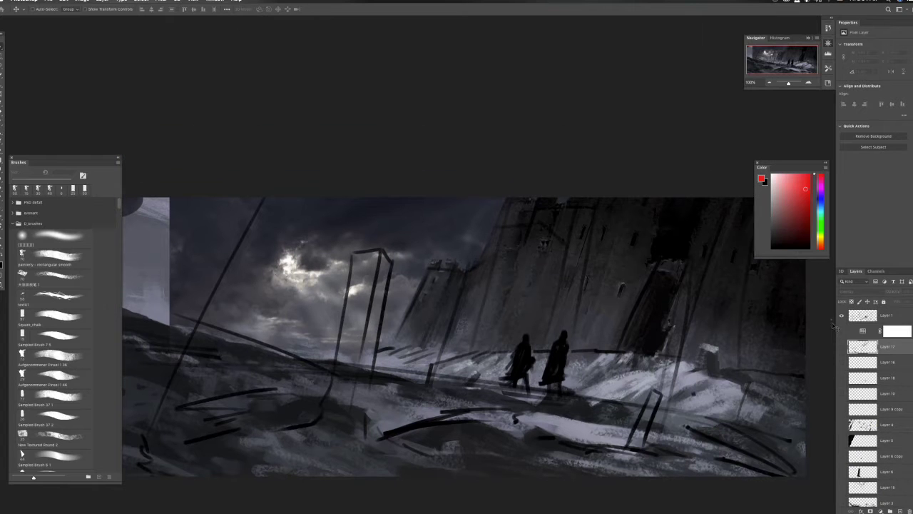
Step: Hide the sketch and show the foreground rocks, rock pillar, snow post, left arch and broken post
{"action": "left_click", "coordinate": [842, 315]}
{"action": "scroll", "coordinate": [799, 441], "scroll_direction": "down", "scroll_amount": 2}
{"action": "scroll", "coordinate": [799, 440], "scroll_direction": "down", "scroll_amount": 2}
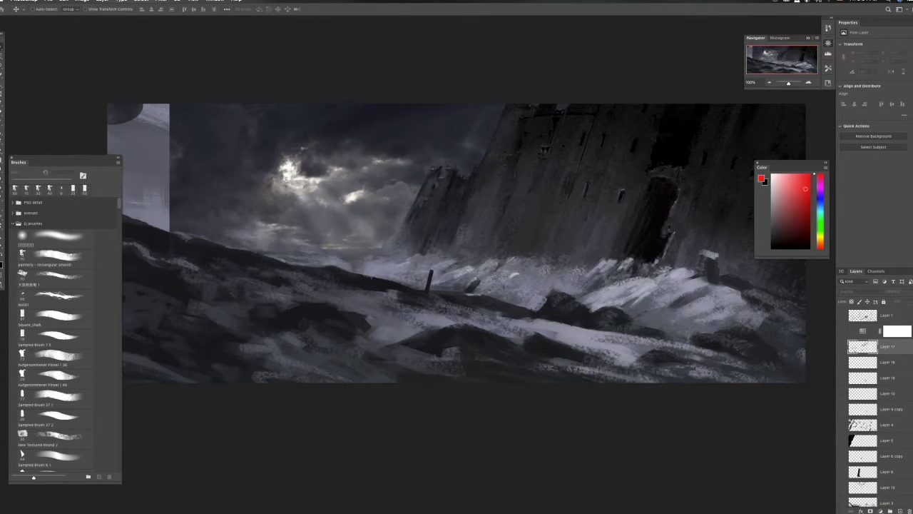
{"action": "scroll", "coordinate": [876, 426], "scroll_direction": "down", "scroll_amount": 3}
{"action": "left_click", "coordinate": [842, 405]}
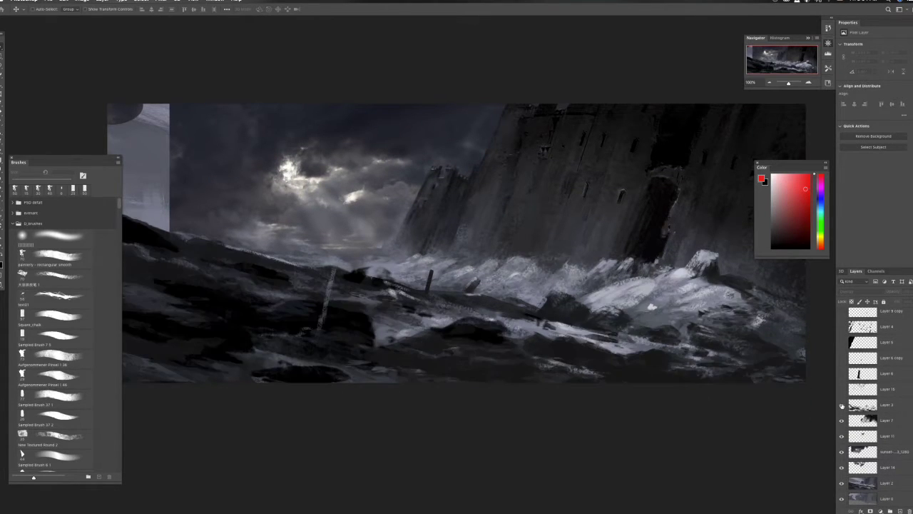
{"action": "left_click", "coordinate": [842, 389]}
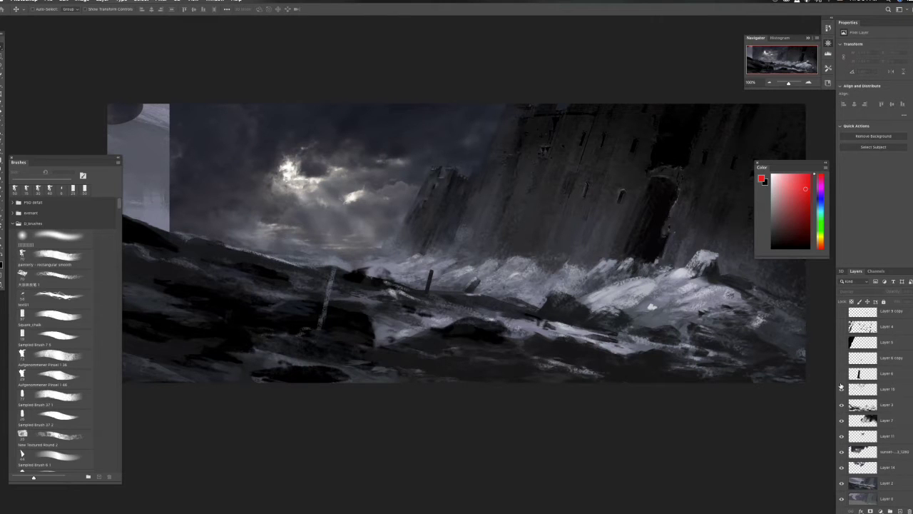
{"action": "left_click", "coordinate": [841, 374]}
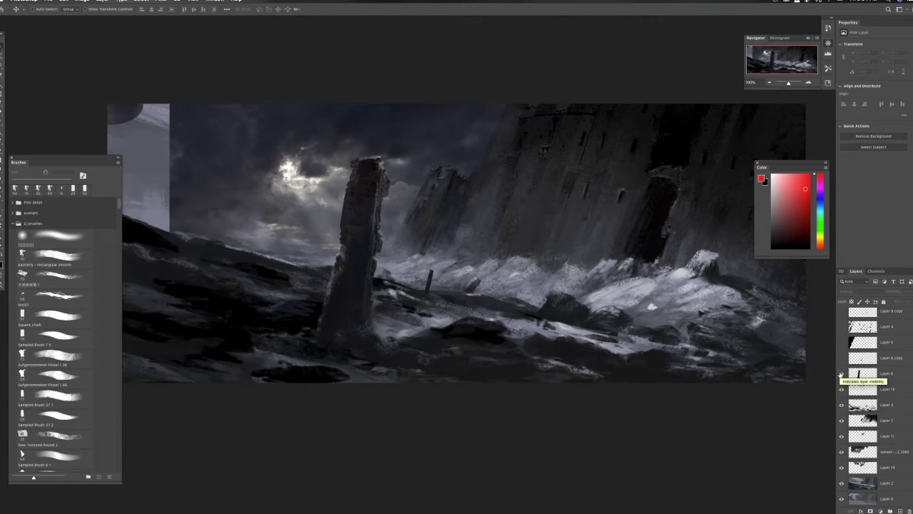
{"action": "left_click", "coordinate": [841, 374]}
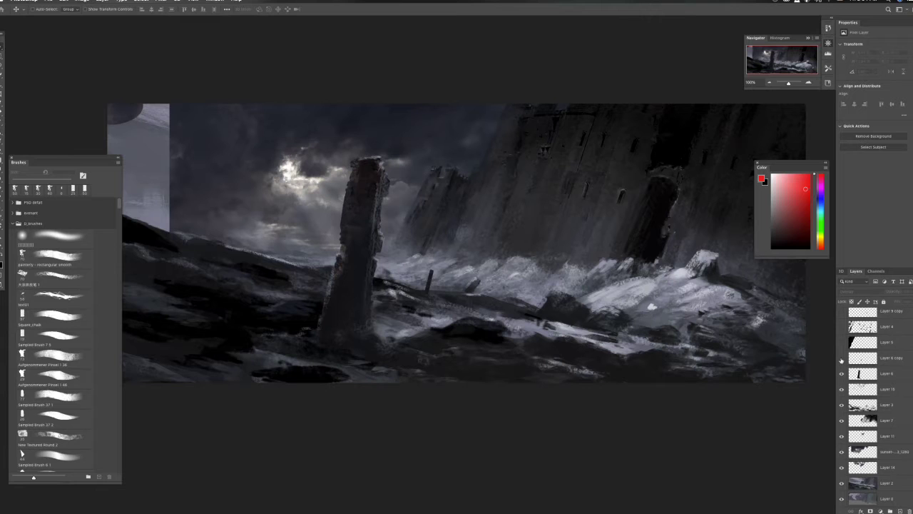
{"action": "left_click", "coordinate": [841, 358]}
{"action": "left_click", "coordinate": [841, 343]}
{"action": "left_click", "coordinate": [841, 343]}
{"action": "left_click", "coordinate": [841, 326]}
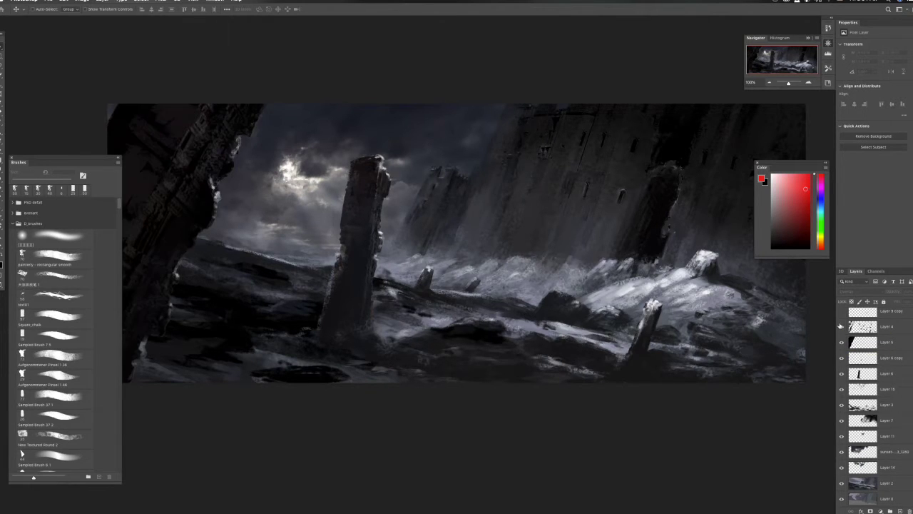
{"action": "left_click", "coordinate": [841, 326]}
{"action": "left_click", "coordinate": [841, 326]}
Step: Show the two small figures on the snow and the snow-light ground details
{"action": "scroll", "coordinate": [843, 332], "scroll_direction": "up", "scroll_amount": 1}
{"action": "left_click", "coordinate": [842, 333]}
{"action": "scroll", "coordinate": [842, 334], "scroll_direction": "up", "scroll_amount": 1}
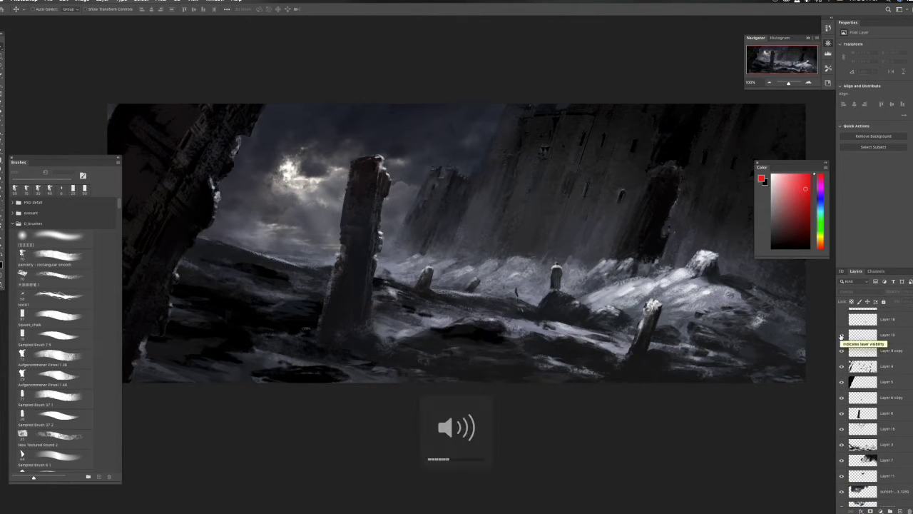
{"action": "left_click", "coordinate": [841, 334]}
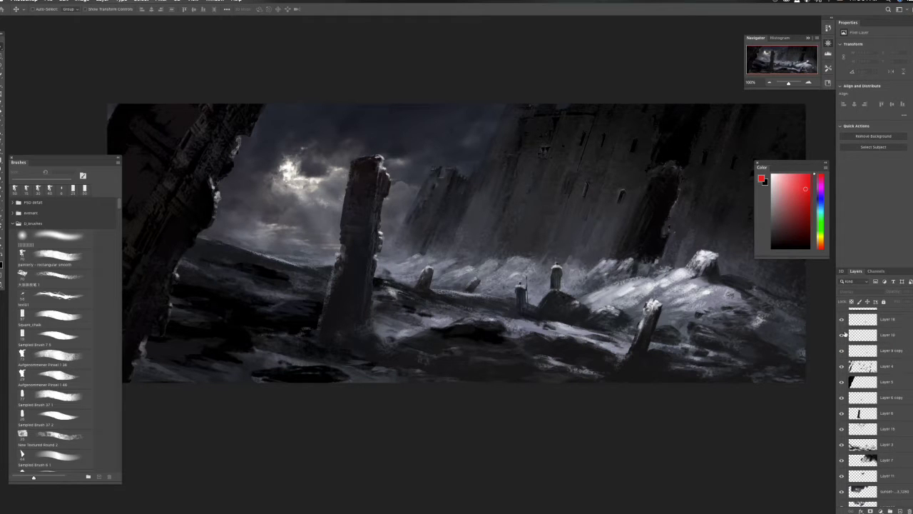
{"action": "scroll", "coordinate": [843, 334], "scroll_direction": "up", "scroll_amount": 1}
{"action": "left_click", "coordinate": [842, 335]}
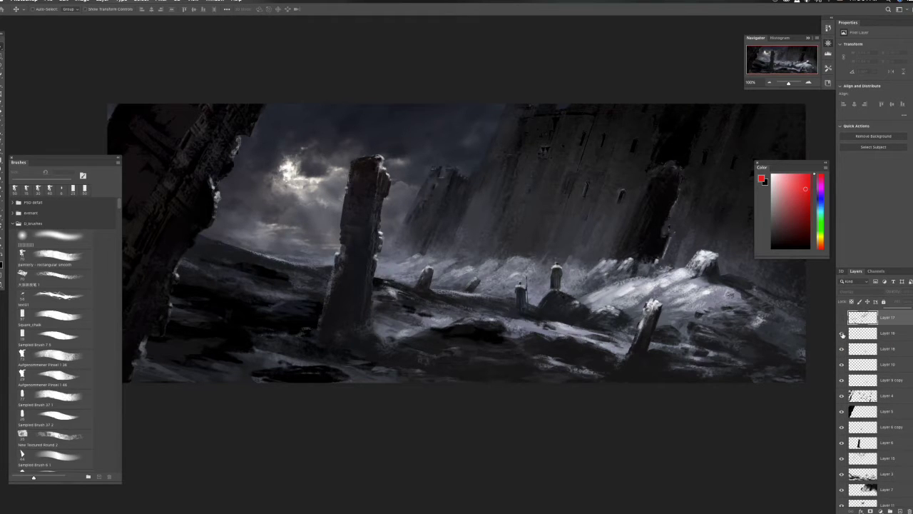
{"action": "scroll", "coordinate": [842, 335], "scroll_direction": "up", "scroll_amount": 1}
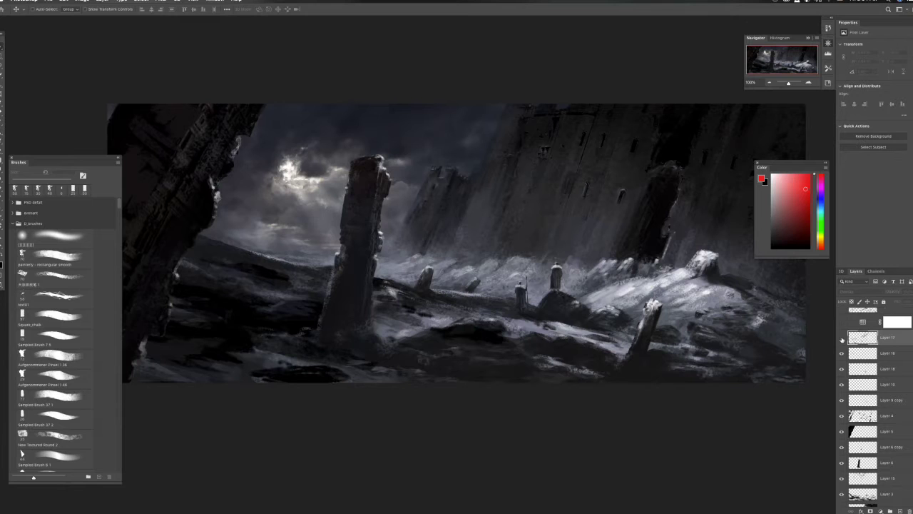
Step: Show Layer 17's rain streaks over the cliffs and pillar, keeping the sketch hidden
{"action": "left_click", "coordinate": [842, 337]}
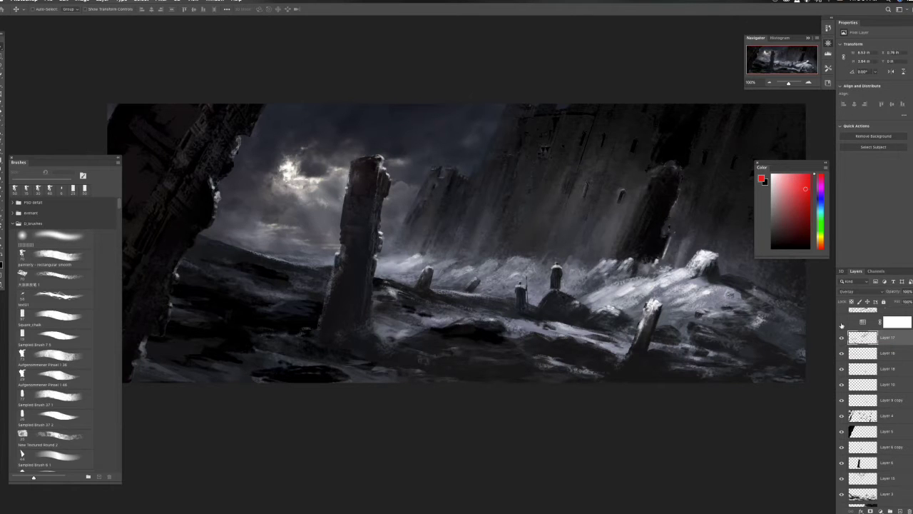
{"action": "key", "text": "XF86AudioLowerVolume"}
{"action": "scroll", "coordinate": [842, 322], "scroll_direction": "up", "scroll_amount": 1}
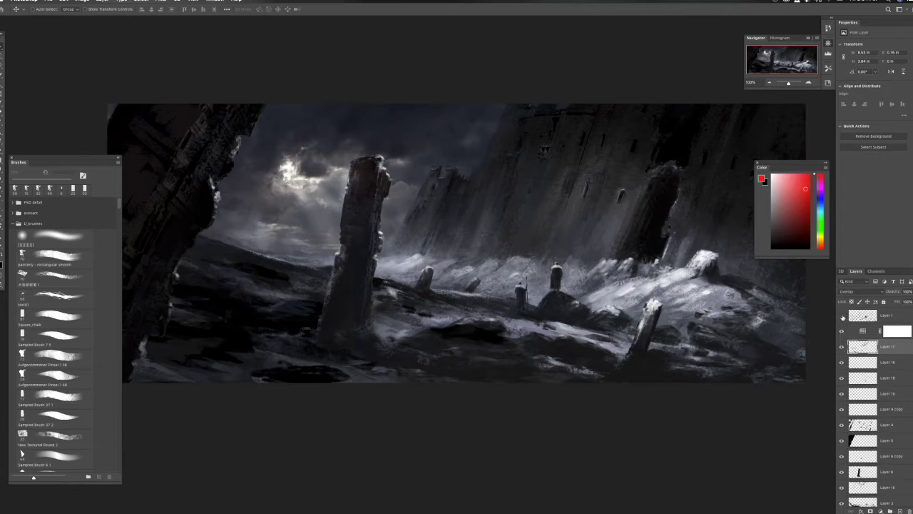
{"action": "left_click", "coordinate": [842, 316]}
{"action": "left_click", "coordinate": [842, 317]}
Step: Stamp all visible layers into a new merged layer with Ctrl+Alt+Shift+E
{"action": "left_click", "coordinate": [897, 331]}
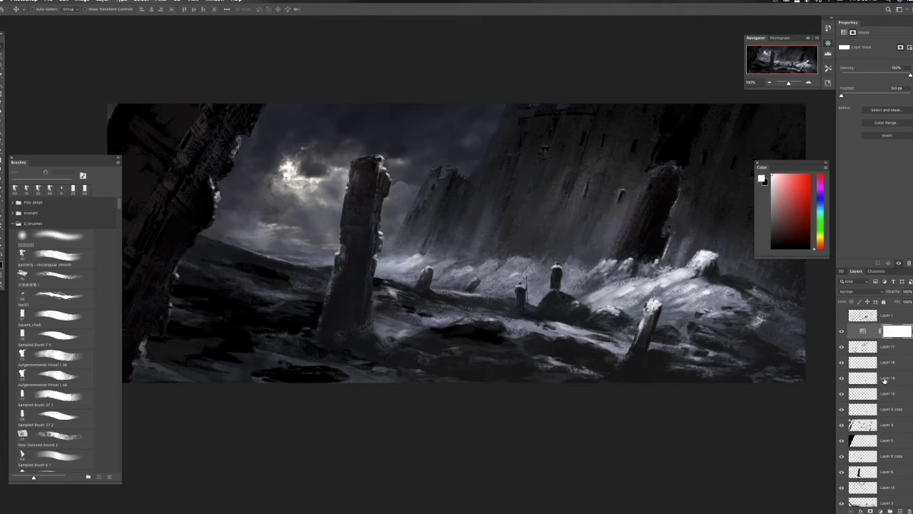
{"action": "key", "text": "ctrl+alt+shift+e"}
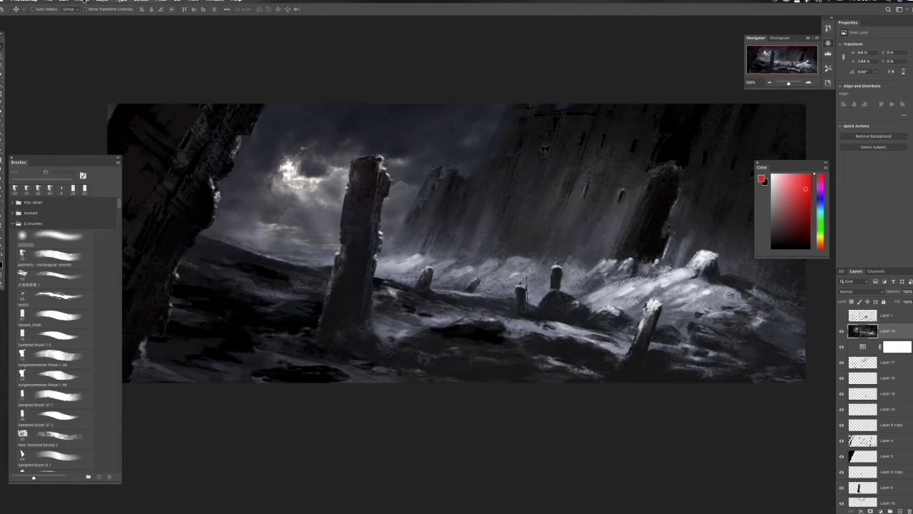
{"action": "left_click", "coordinate": [162, 1]}
{"action": "mouse_move", "coordinate": [170, 127]}
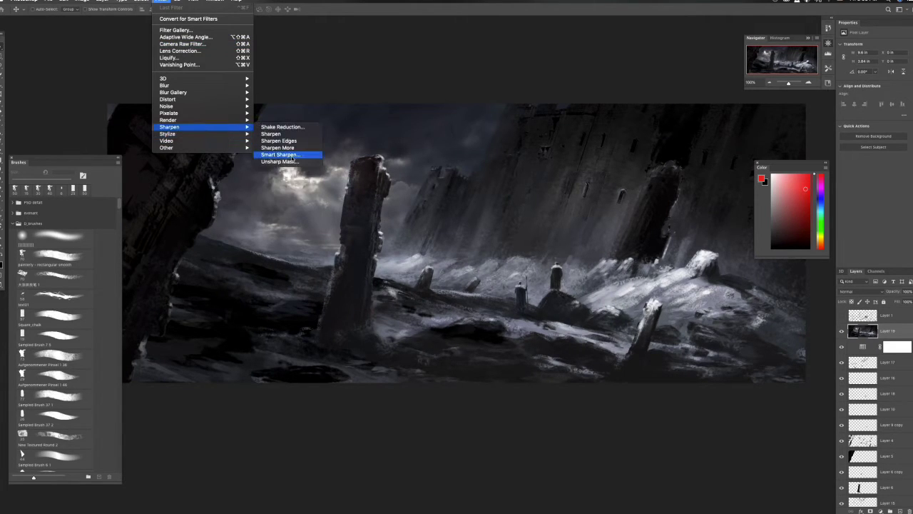
Step: Apply Smart Sharpen to the merged layer: Amount 121%, Radius 1.9 px, Reduce Noise 36%
{"action": "left_click", "coordinate": [281, 155]}
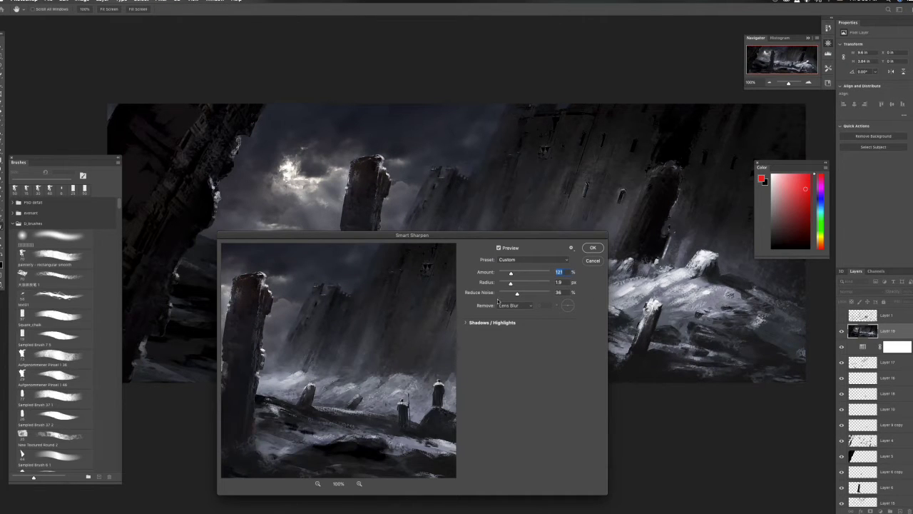
{"action": "left_click_drag", "start_coordinate": [510, 274], "coordinate": [513, 276]}
{"action": "left_click_drag", "start_coordinate": [512, 275], "coordinate": [508, 276]}
{"action": "left_click_drag", "start_coordinate": [507, 274], "coordinate": [510, 274]}
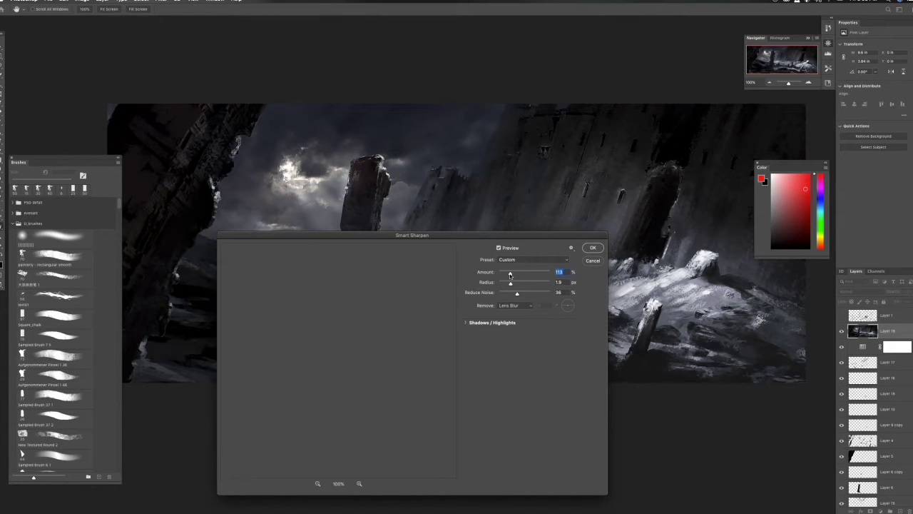
{"action": "left_click_drag", "start_coordinate": [512, 275], "coordinate": [510, 275]}
{"action": "scroll", "coordinate": [560, 274], "scroll_direction": "down", "scroll_amount": 3}
{"action": "scroll", "coordinate": [561, 275], "scroll_direction": "down", "scroll_amount": 3}
{"action": "scroll", "coordinate": [562, 274], "scroll_direction": "down", "scroll_amount": 2}
{"action": "scroll", "coordinate": [564, 273], "scroll_direction": "down", "scroll_amount": 3}
{"action": "type", "text": "121"}
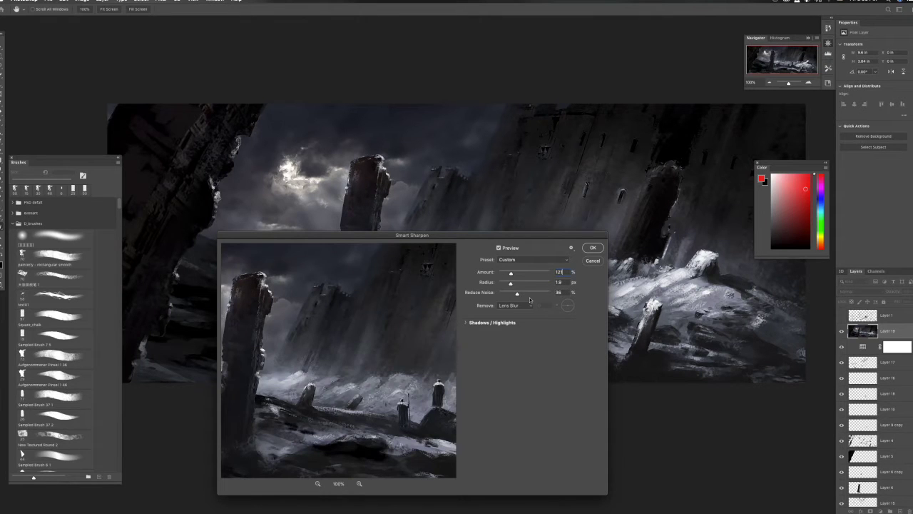
{"action": "left_click", "coordinate": [593, 247]}
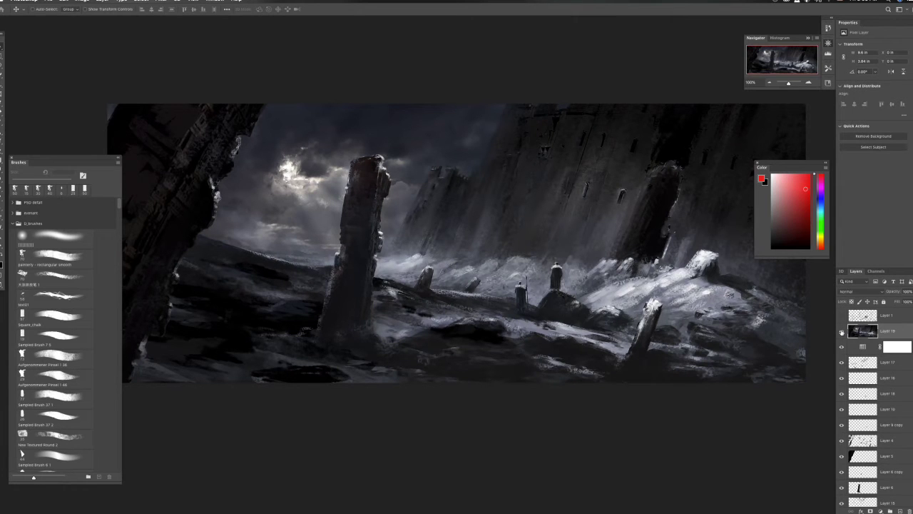
Step: Zoom and pan around the painting at 200–300% to inspect the sharpening
{"action": "key", "text": "ctrl+plus"}
{"action": "key", "text": "ctrl+plus"}
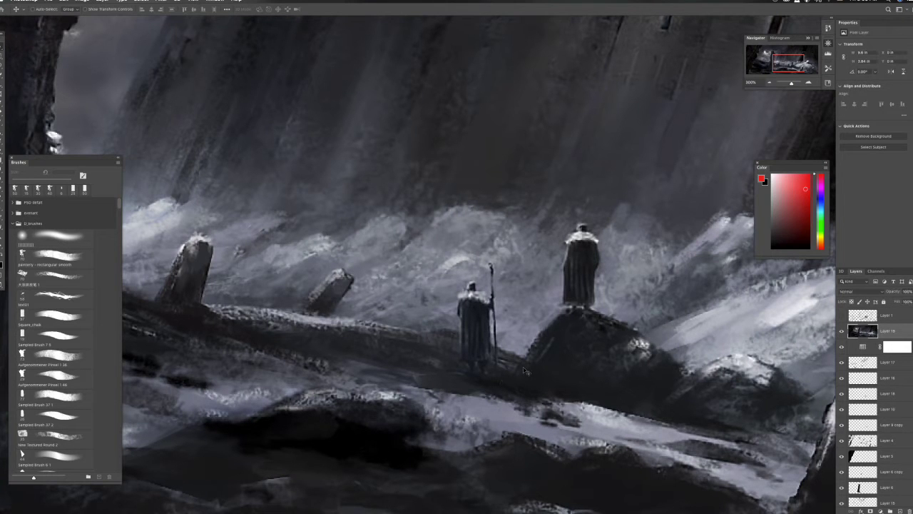
{"action": "key", "text": "ctrl+0"}
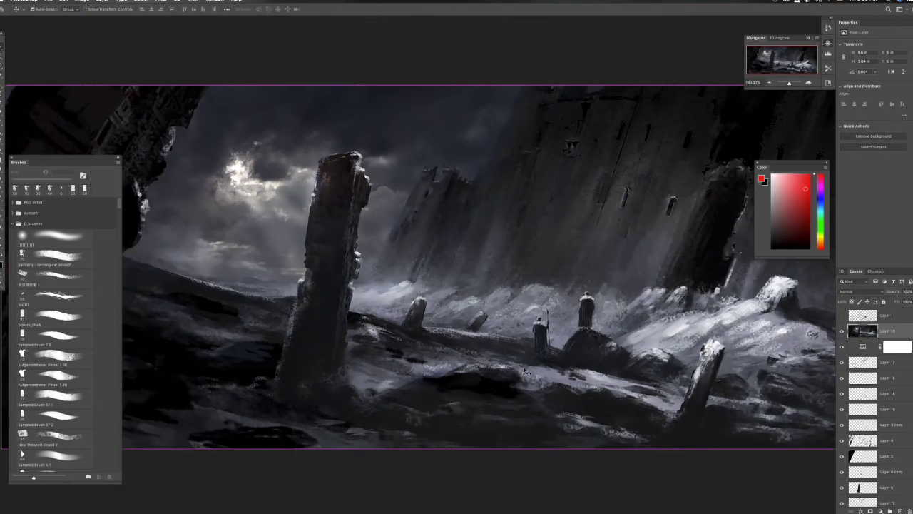
{"action": "key", "text": "ctrl+plus"}
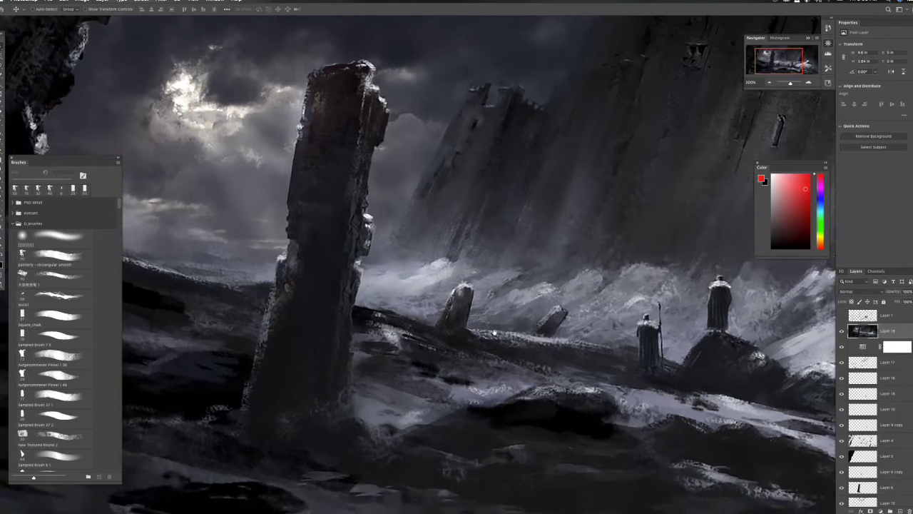
{"action": "mouse_move", "coordinate": [386, 320]}
{"action": "left_mouse_down"}
{"action": "mouse_move", "coordinate": [430, 345]}
{"action": "mouse_move", "coordinate": [476, 391]}
{"action": "left_mouse_up"}
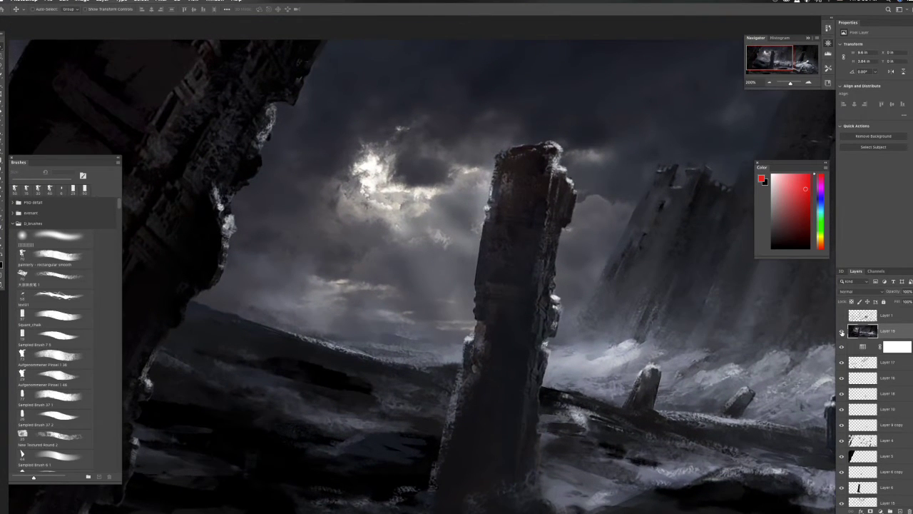
{"action": "scroll", "coordinate": [659, 344], "scroll_direction": "right", "scroll_amount": 10}
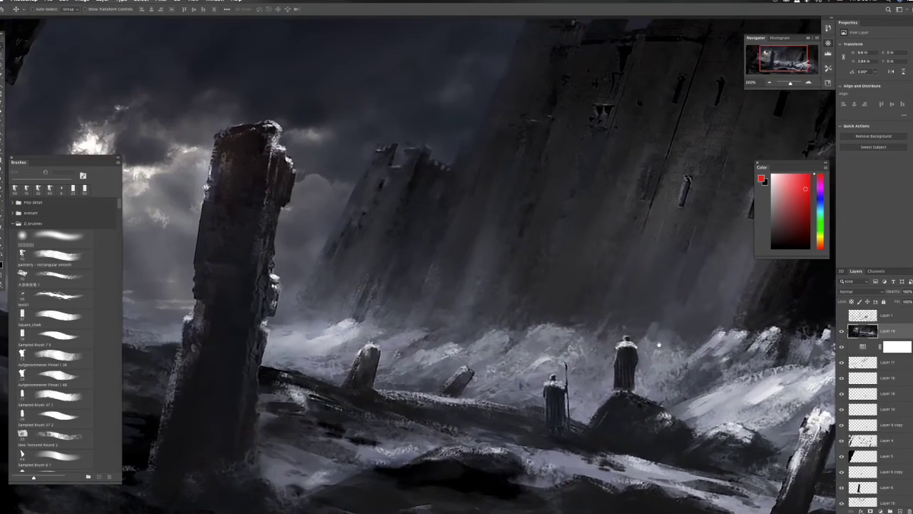
{"action": "scroll", "coordinate": [659, 344], "scroll_direction": "left", "scroll_amount": 2}
{"action": "scroll", "coordinate": [645, 335], "scroll_direction": "down", "scroll_amount": 1}
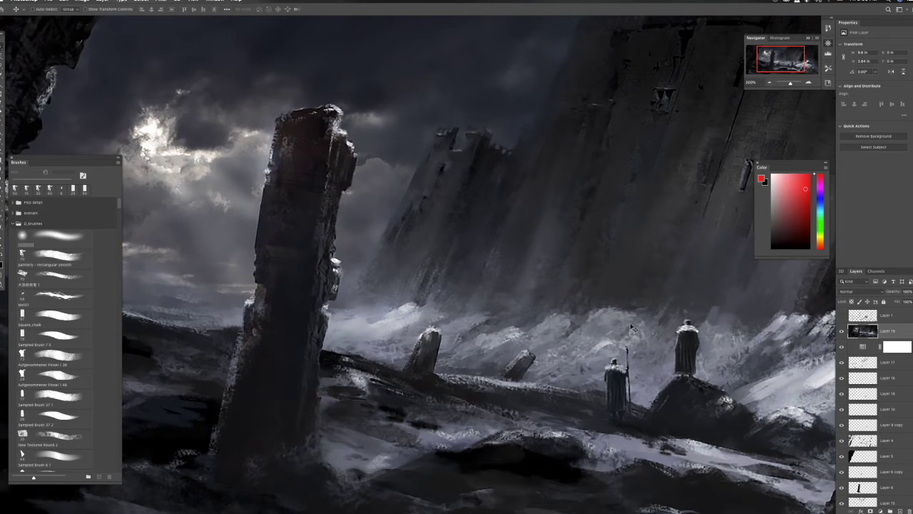
{"action": "scroll", "coordinate": [631, 327], "scroll_direction": "up", "scroll_amount": 2}
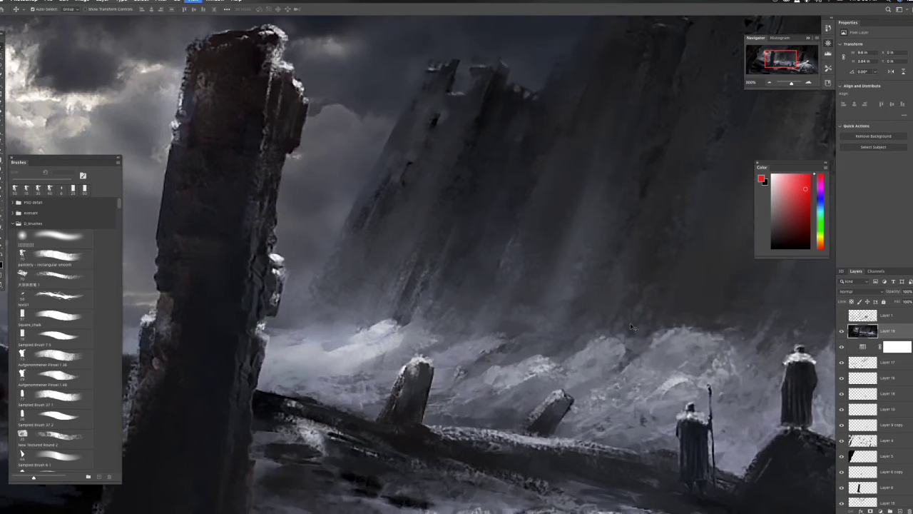
{"action": "scroll", "coordinate": [631, 327], "scroll_direction": "down", "scroll_amount": 3}
{"action": "scroll", "coordinate": [631, 327], "scroll_direction": "down", "scroll_amount": 3}
{"action": "key", "text": "ctrl+plus"}
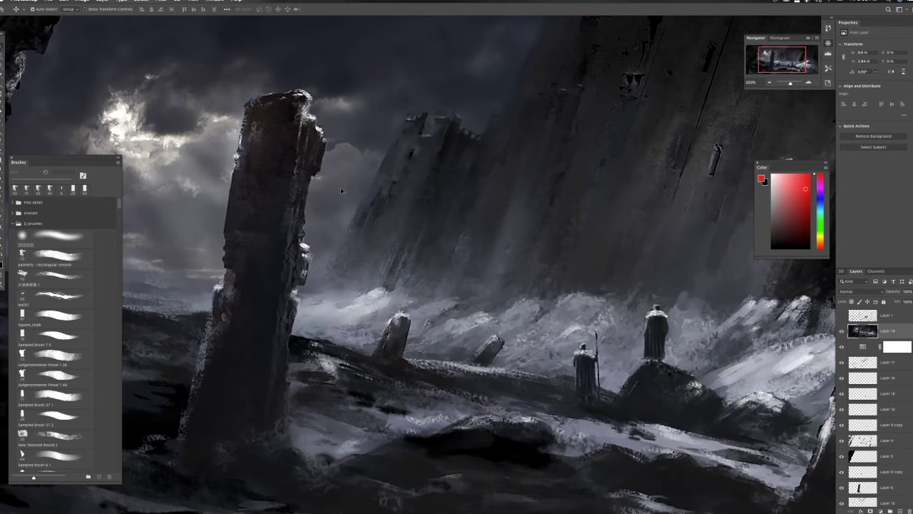
Step: Duplicate the sharpened layer and open Lens Correction on it with a 200% preview
{"action": "key", "text": "ctrl+j"}
{"action": "left_click", "coordinate": [159, 3]}
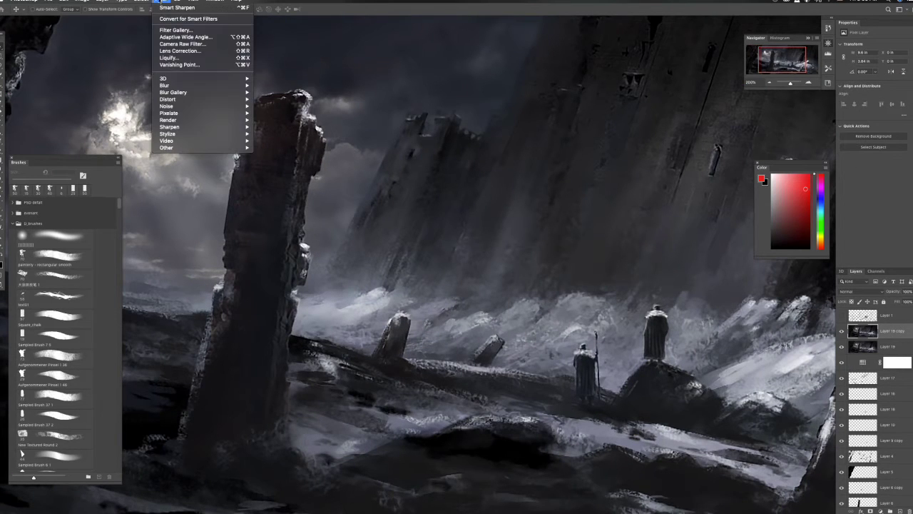
{"action": "left_click", "coordinate": [182, 51]}
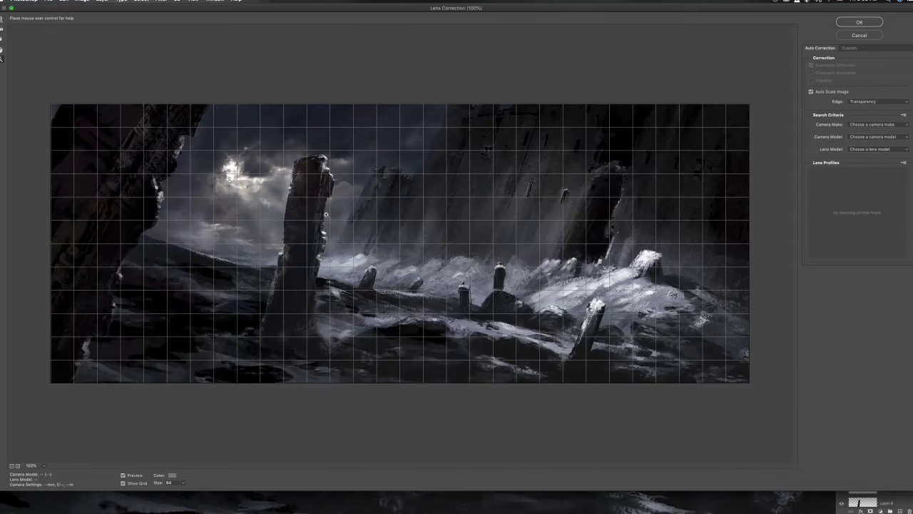
{"action": "left_click", "coordinate": [326, 215]}
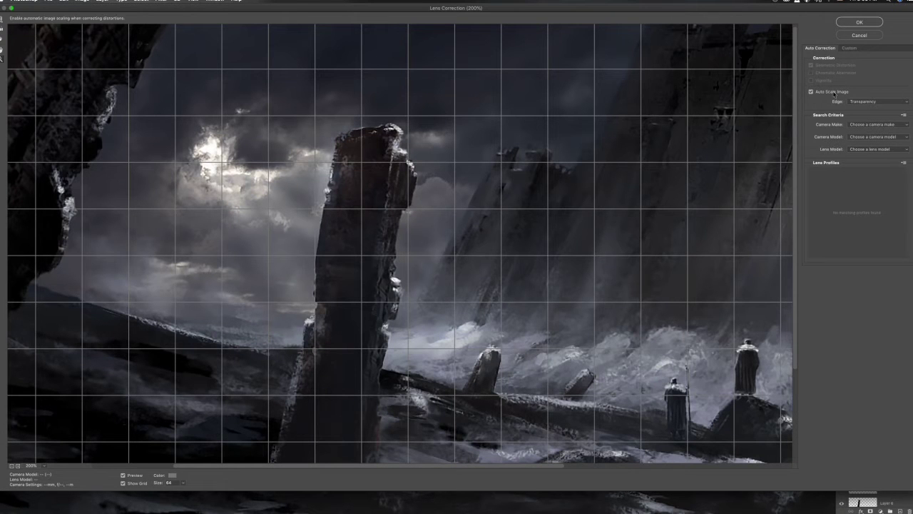
Step: Apply custom fringing of Red/Cyan -45.24 and Green/Magenta about +58, then compare before/after
{"action": "left_click", "coordinate": [849, 48]}
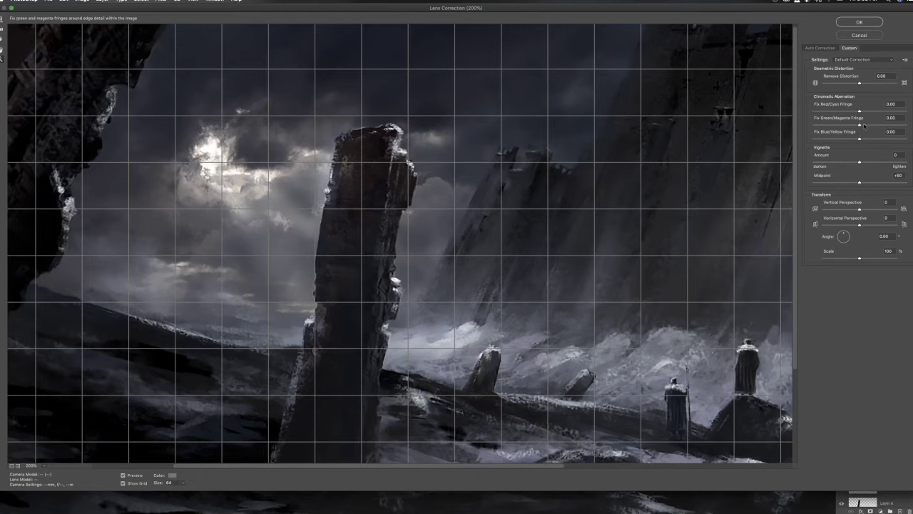
{"action": "left_click_drag", "start_coordinate": [859, 112], "coordinate": [849, 112]}
{"action": "left_click_drag", "start_coordinate": [847, 112], "coordinate": [838, 112]}
{"action": "left_click_drag", "start_coordinate": [859, 125], "coordinate": [884, 125]}
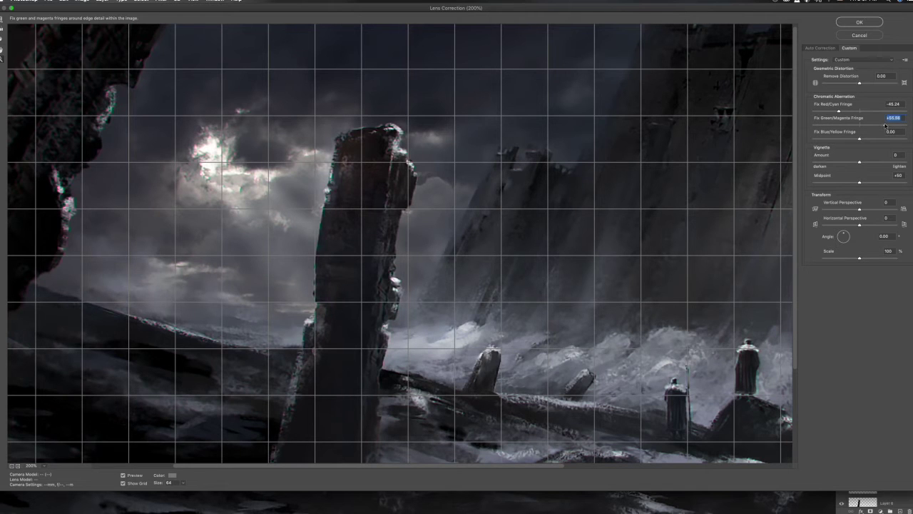
{"action": "left_click_drag", "start_coordinate": [886, 125], "coordinate": [885, 126]}
{"action": "left_click", "coordinate": [858, 22]}
{"action": "left_click", "coordinate": [842, 331]}
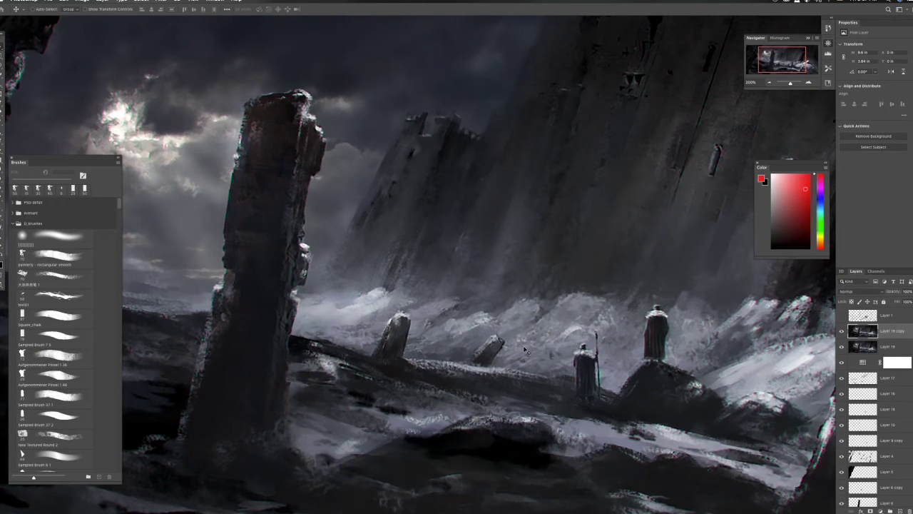
{"action": "key", "text": "ctrl+0"}
{"action": "scroll", "coordinate": [442, 385], "scroll_direction": "up", "scroll_amount": 5}
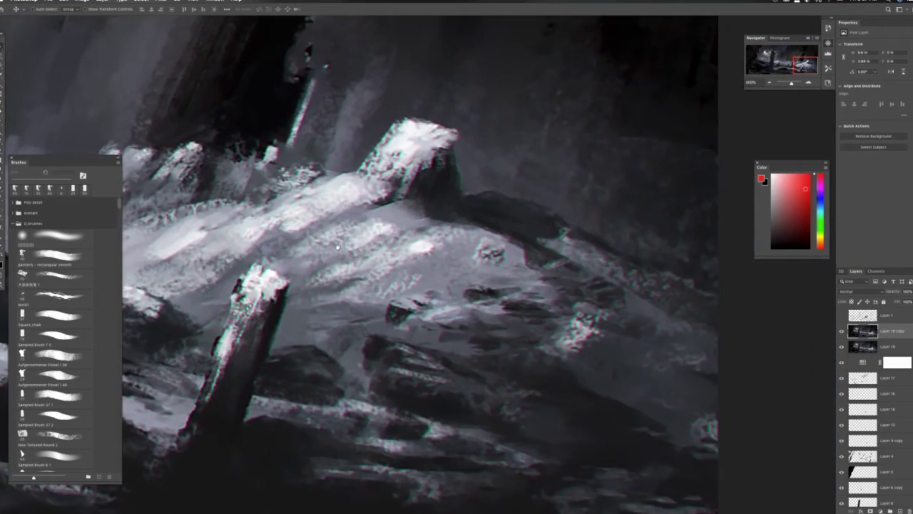
{"action": "mouse_move", "coordinate": [335, 78]}
{"action": "left_mouse_down"}
{"action": "mouse_move", "coordinate": [412, 233]}
{"action": "mouse_move", "coordinate": [575, 269]}
{"action": "left_mouse_up"}
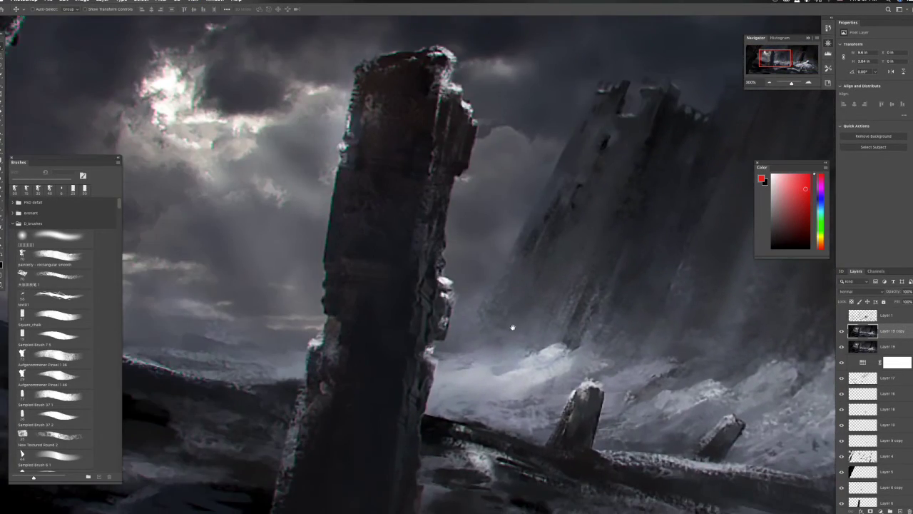
{"action": "mouse_move", "coordinate": [381, 349]}
{"action": "left_mouse_down"}
{"action": "mouse_move", "coordinate": [662, 261]}
{"action": "mouse_move", "coordinate": [576, 237]}
{"action": "mouse_move", "coordinate": [628, 346]}
{"action": "mouse_move", "coordinate": [617, 269]}
{"action": "mouse_move", "coordinate": [423, 248]}
{"action": "left_mouse_up"}
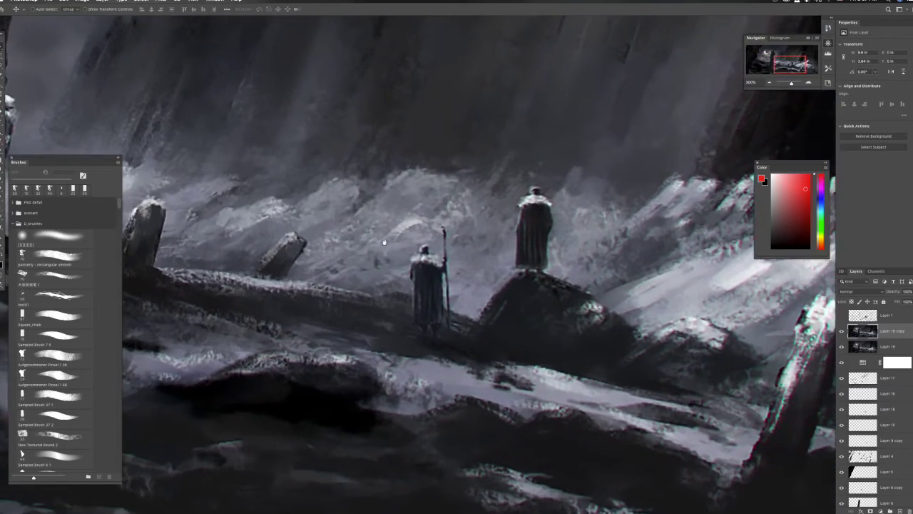
{"action": "key", "text": "ctrl+0"}
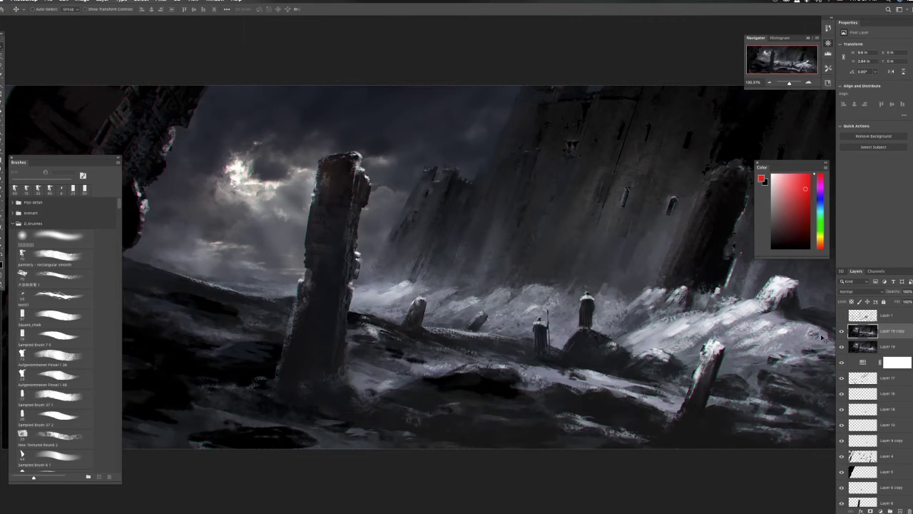
Step: Duplicate the fringed layer and convert the copy to black and white with the Default preset
{"action": "key", "text": "ctrl+j"}
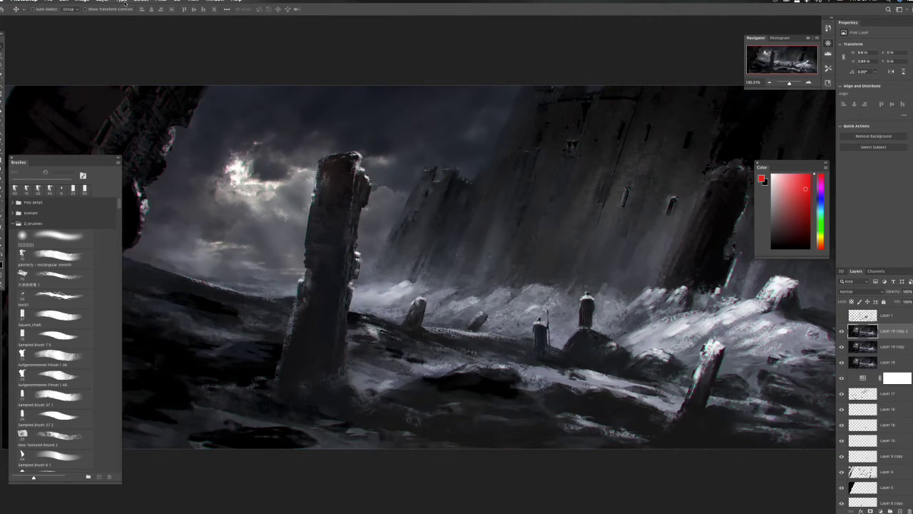
{"action": "left_click", "coordinate": [88, 2]}
{"action": "mouse_move", "coordinate": [107, 18]}
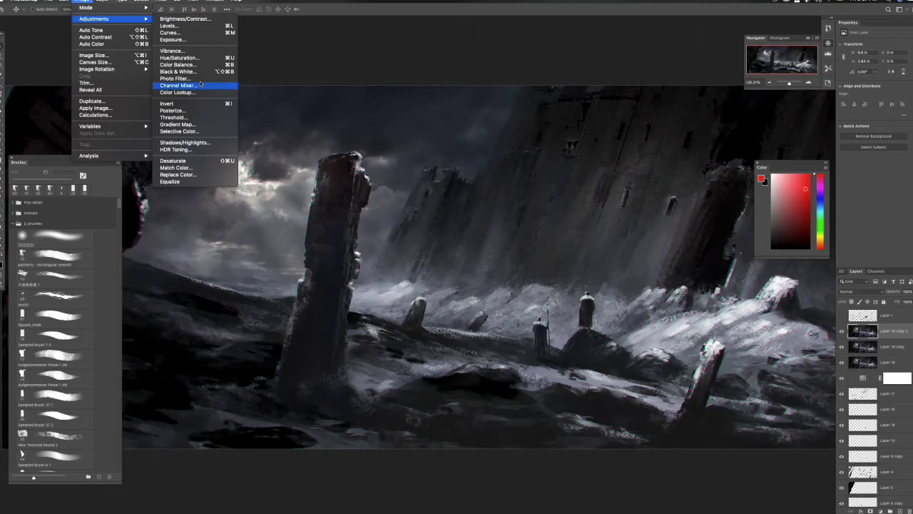
{"action": "left_click", "coordinate": [197, 72]}
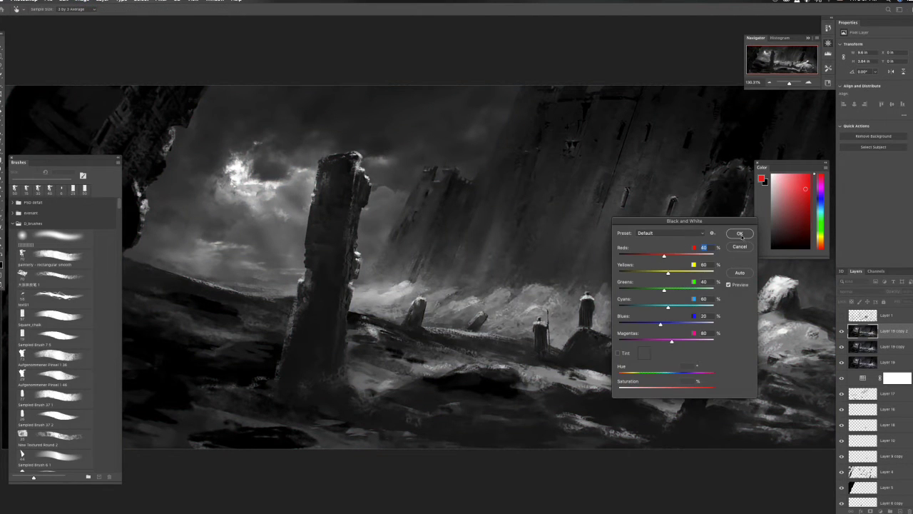
{"action": "left_click", "coordinate": [740, 234]}
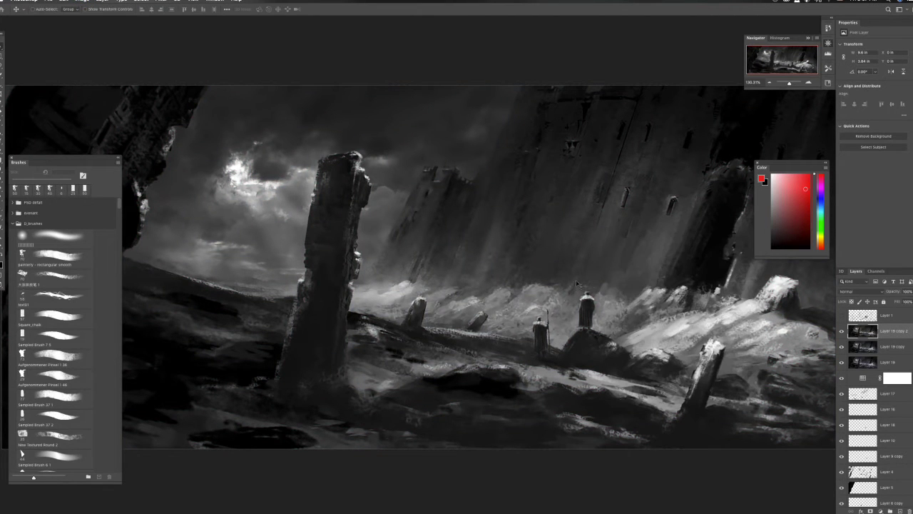
{"action": "left_click", "coordinate": [162, 2]}
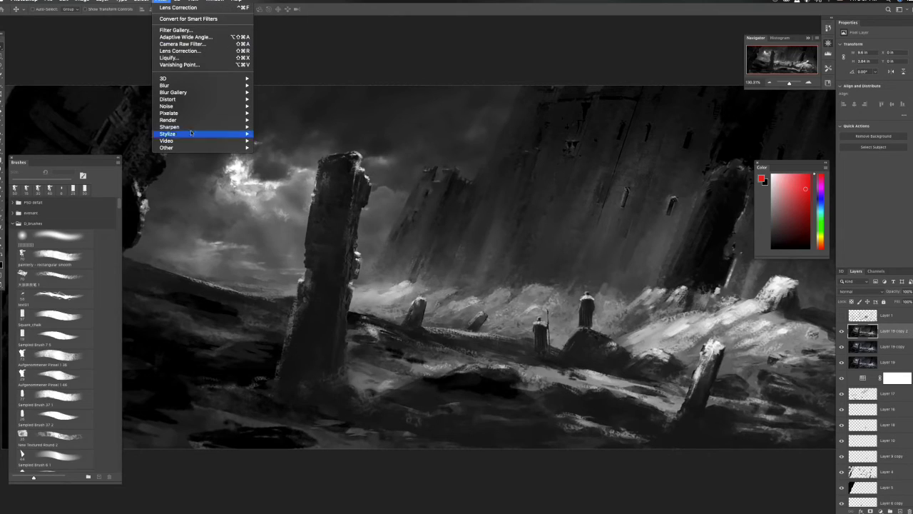
Step: Add Noise to the black-and-white copy, blend it as Overlay at about 8% opacity, and check it
{"action": "left_click", "coordinate": [271, 108]}
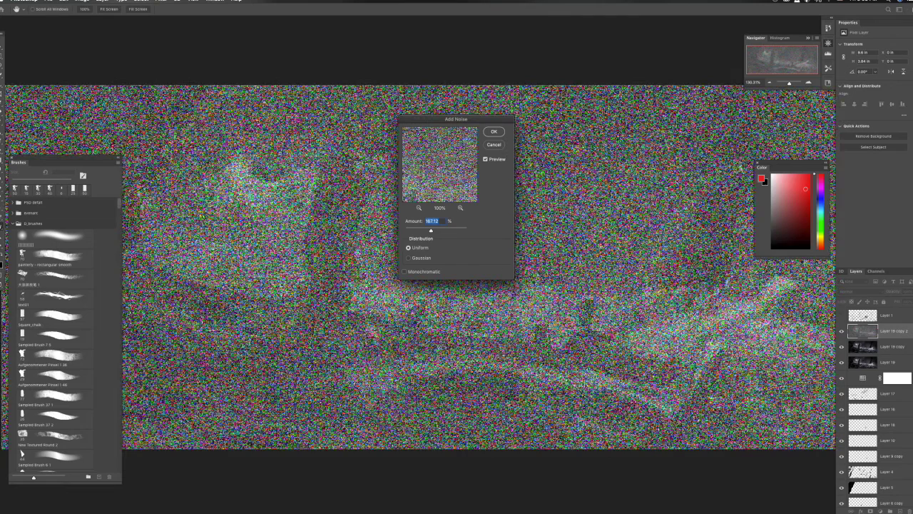
{"action": "left_click", "coordinate": [495, 132]}
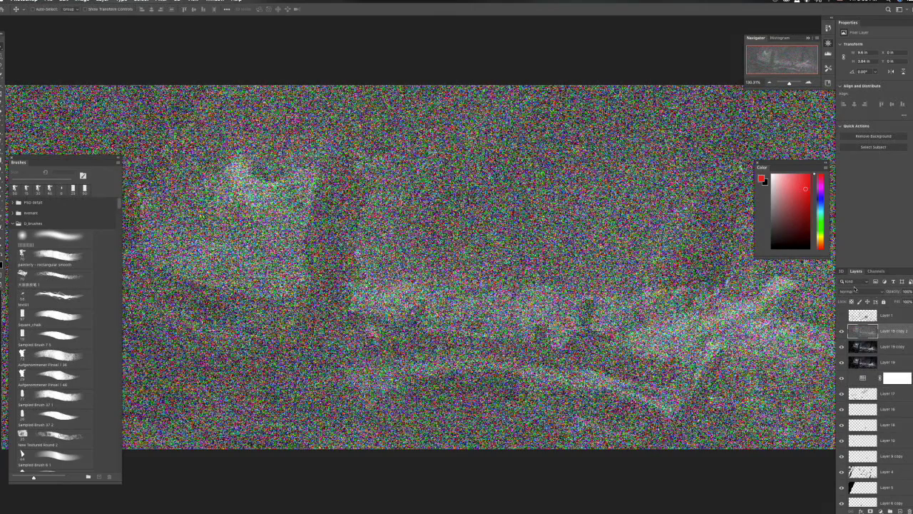
{"action": "left_click", "coordinate": [853, 292]}
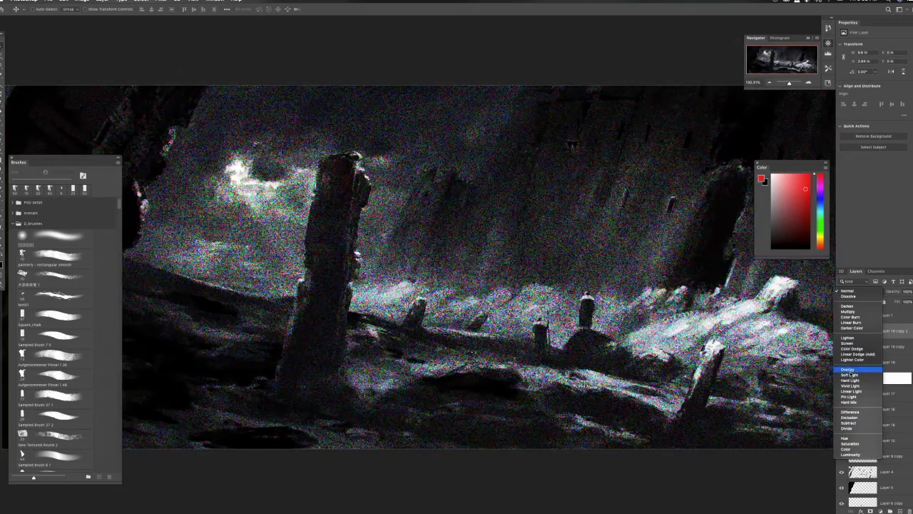
{"action": "left_click", "coordinate": [847, 369]}
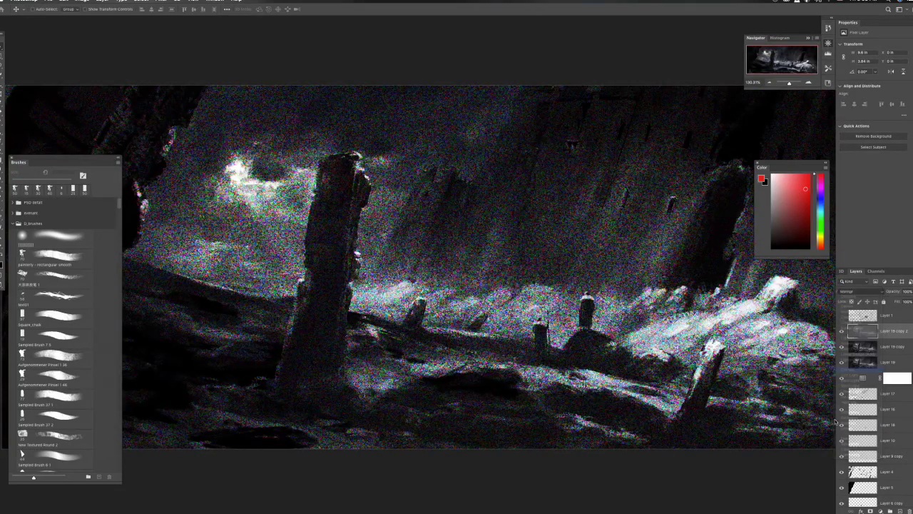
{"action": "left_click_drag", "start_coordinate": [910, 293], "coordinate": [887, 302]}
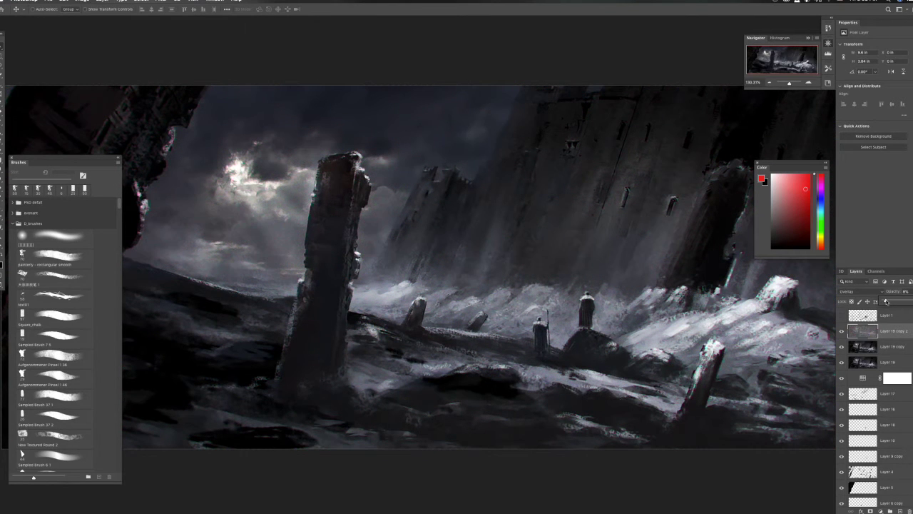
{"action": "left_click", "coordinate": [901, 329]}
{"action": "key", "text": "ctrl+plus"}
{"action": "key", "text": "ctrl+plus"}
{"action": "key", "text": "ctrl+plus"}
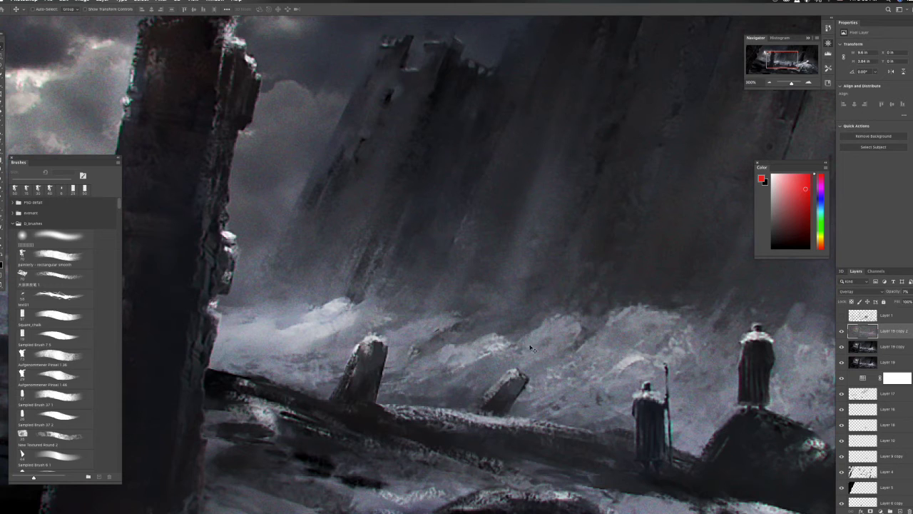
{"action": "key", "text": "ctrl+0"}
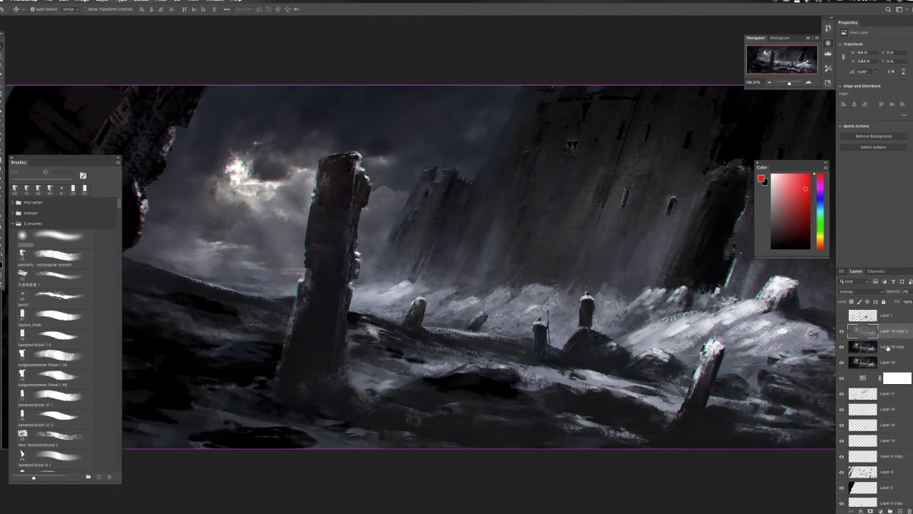
Step: Merge the grain layer and Layer 19 copy down into Layer 19, then zoom into the centre
{"action": "key", "text": "ctrl+e"}
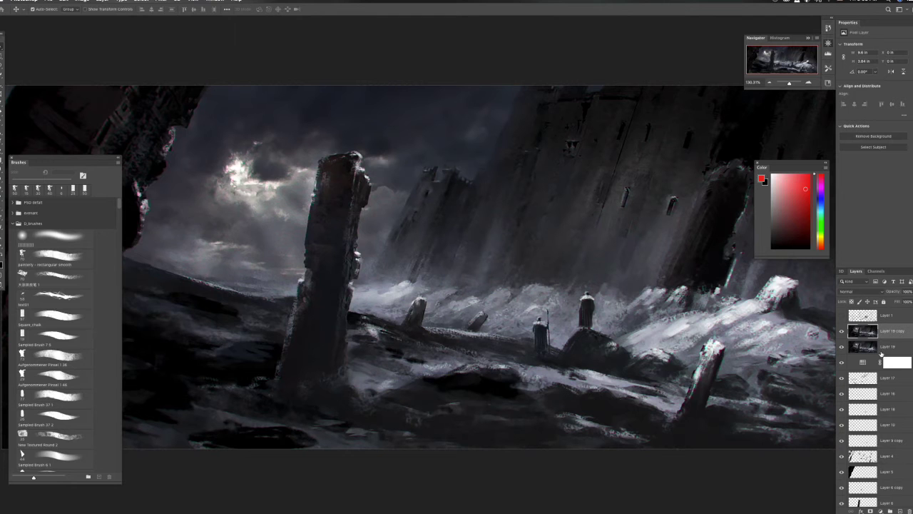
{"action": "key", "text": "ctrl+e"}
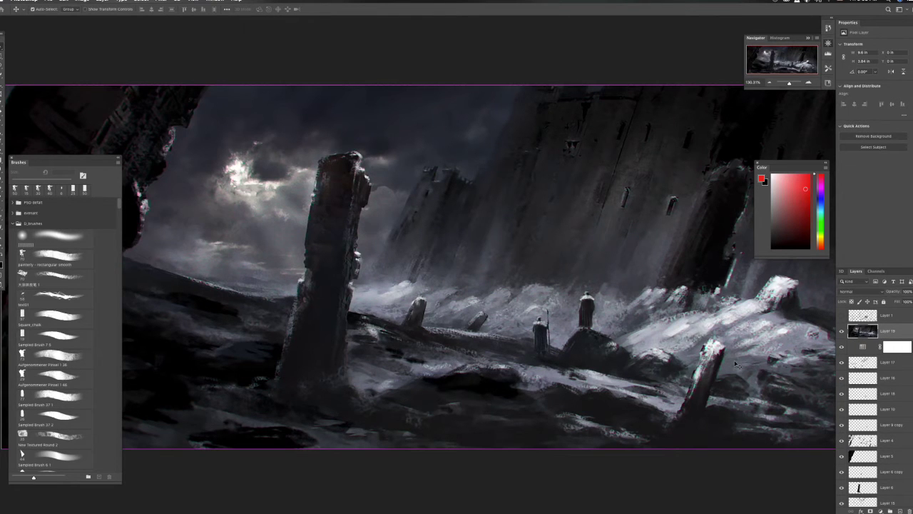
{"action": "key", "text": "ctrl+plus"}
{"action": "key", "text": "ctrl+plus"}
{"action": "key", "text": "ctrl+plus"}
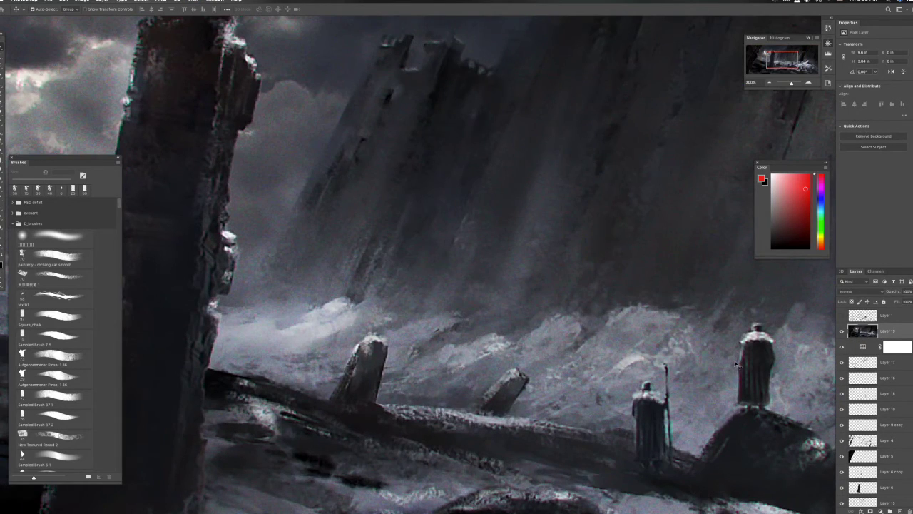
{"action": "key", "text": "ctrl+plus"}
Step: Pan across the cloaked figures, rock pillar and snowy rocks, then fit the whole painting
{"action": "mouse_move", "coordinate": [386, 324]}
{"action": "left_mouse_down"}
{"action": "mouse_move", "coordinate": [678, 308]}
{"action": "mouse_move", "coordinate": [521, 305]}
{"action": "mouse_move", "coordinate": [318, 134]}
{"action": "left_mouse_up"}
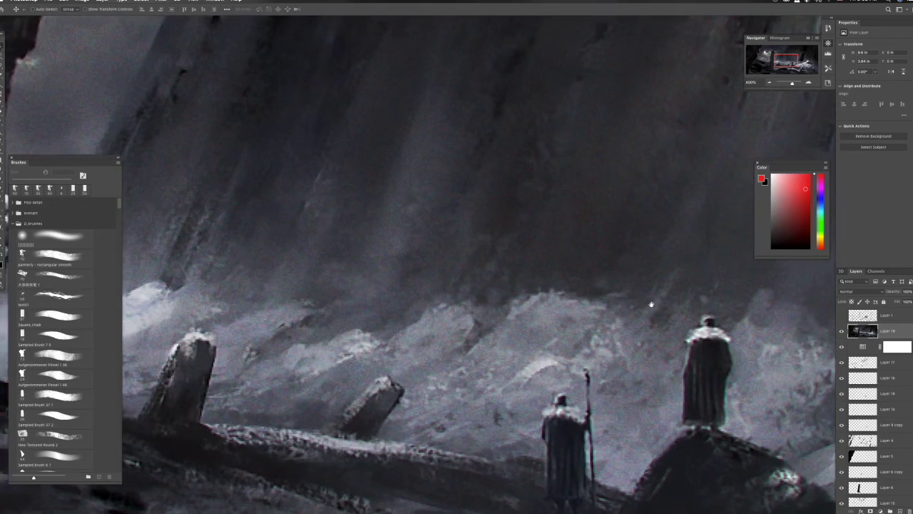
{"action": "scroll", "coordinate": [738, 341], "scroll_direction": "right", "scroll_amount": 5}
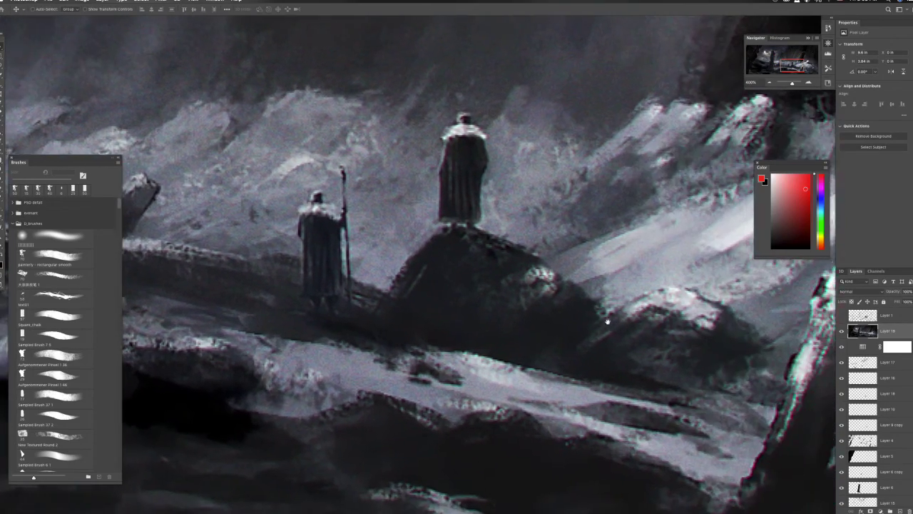
{"action": "scroll", "coordinate": [742, 338], "scroll_direction": "right", "scroll_amount": 2}
{"action": "scroll", "coordinate": [745, 335], "scroll_direction": "right", "scroll_amount": 2}
{"action": "scroll", "coordinate": [752, 331], "scroll_direction": "right", "scroll_amount": 5}
{"action": "scroll", "coordinate": [753, 330], "scroll_direction": "right", "scroll_amount": 5}
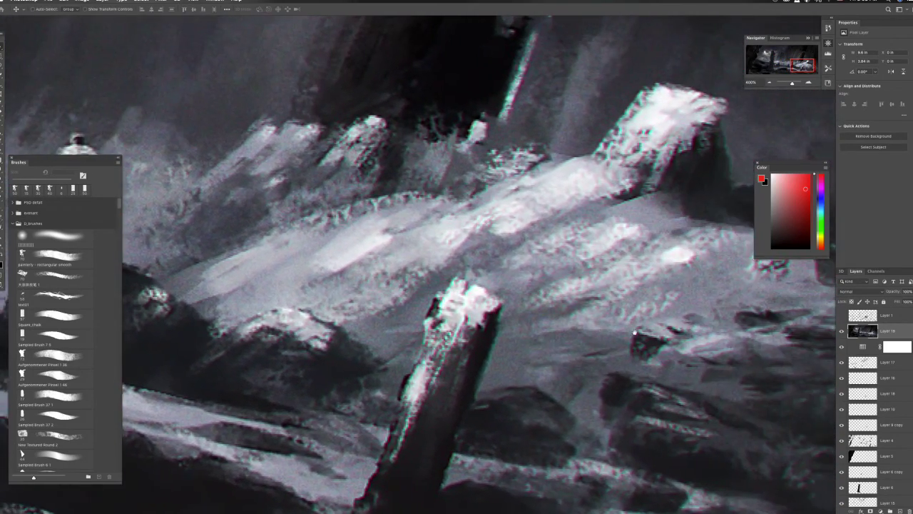
{"action": "scroll", "coordinate": [706, 328], "scroll_direction": "right", "scroll_amount": 3}
{"action": "scroll", "coordinate": [663, 324], "scroll_direction": "right", "scroll_amount": 2}
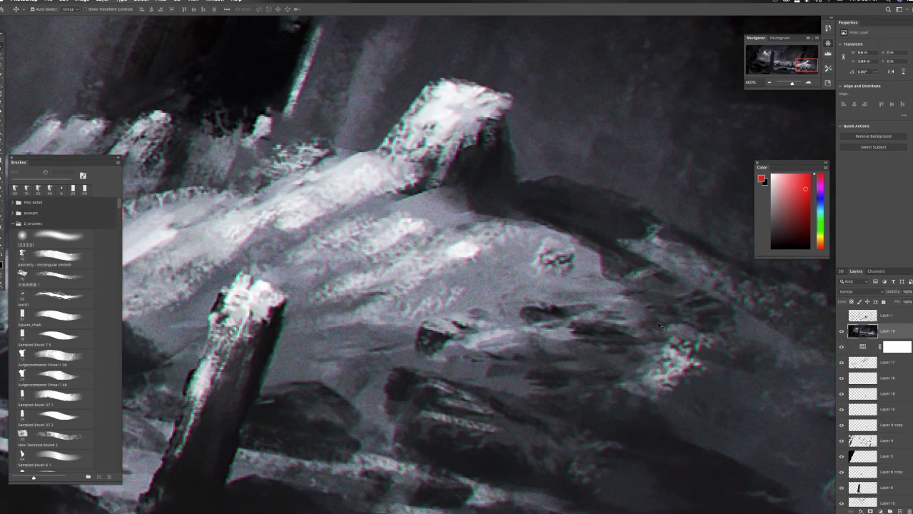
{"action": "key", "text": "ctrl+0"}
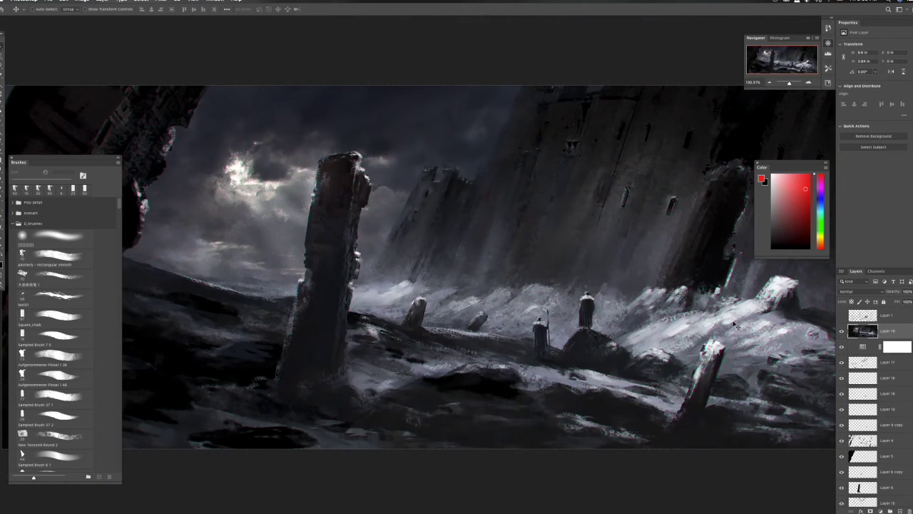
Step: Hide all panels and switch to Full Screen Mode on a black background
{"action": "key", "text": "Tab"}
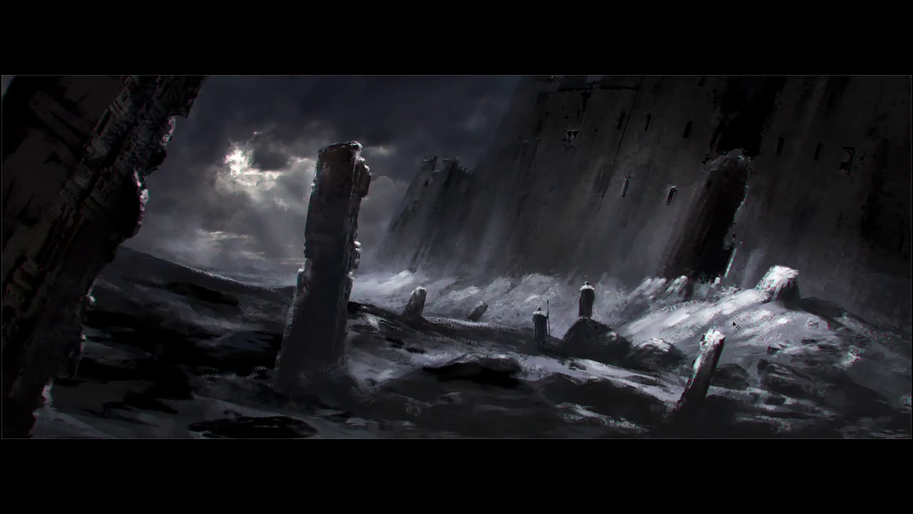
{"action": "key", "text": "f"}
{"action": "key", "text": "f"}
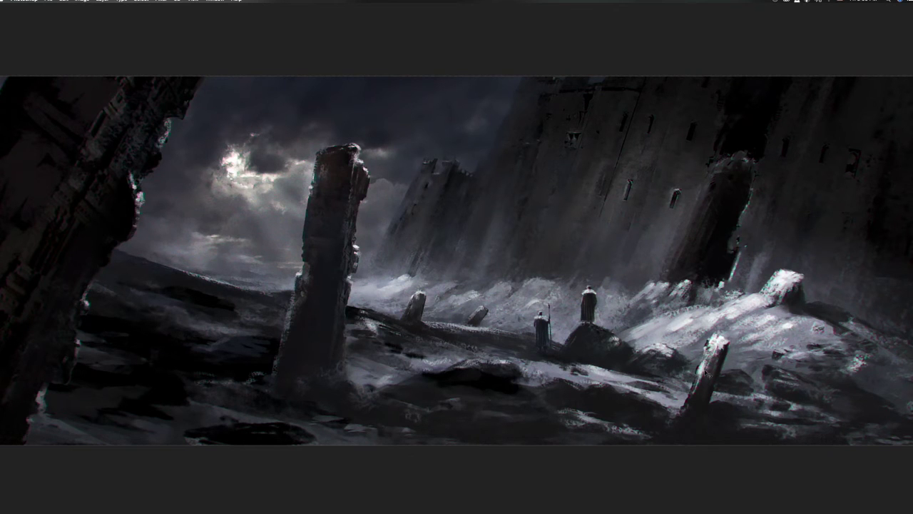
{"action": "key", "text": "f"}
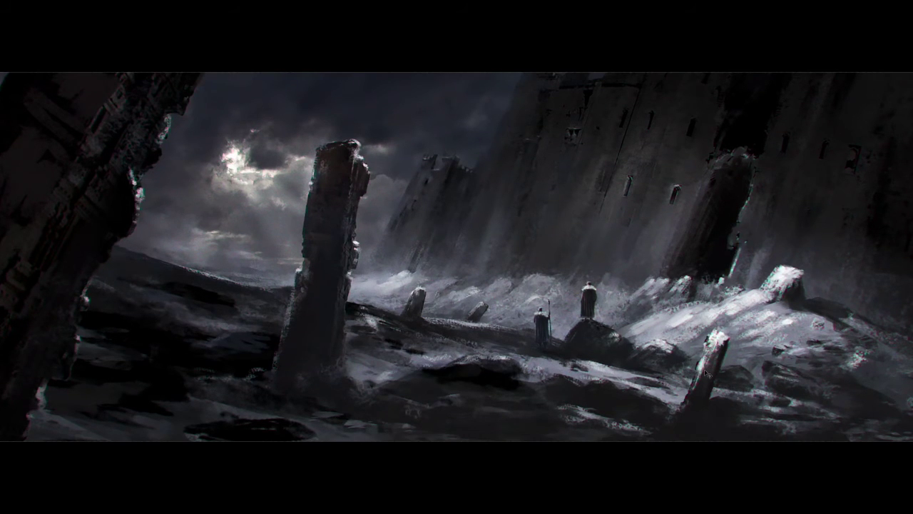